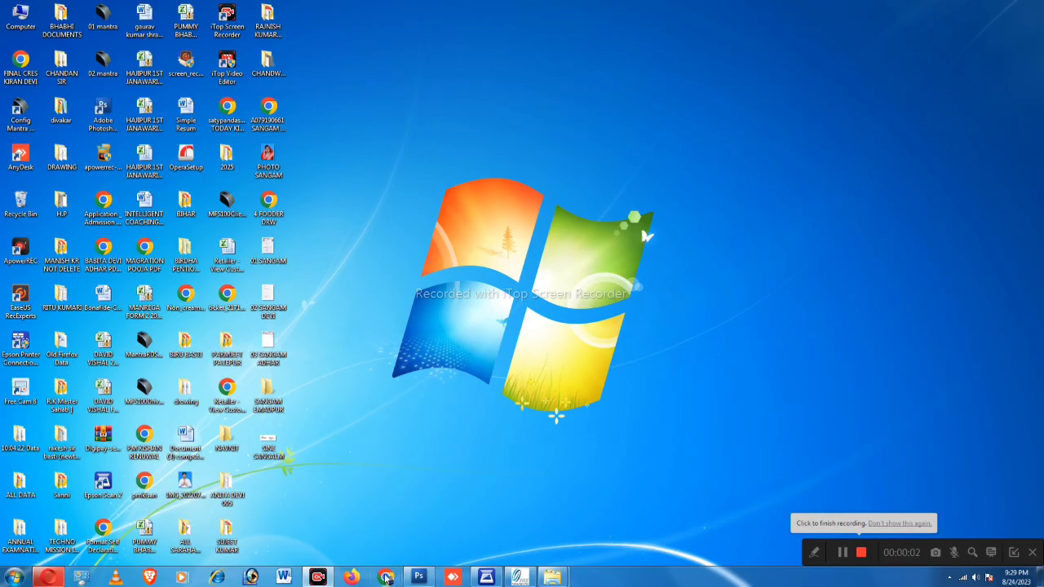
Step: Launch Google Chrome from the taskbar
{"action": "left_click", "coordinate": [386, 578]}
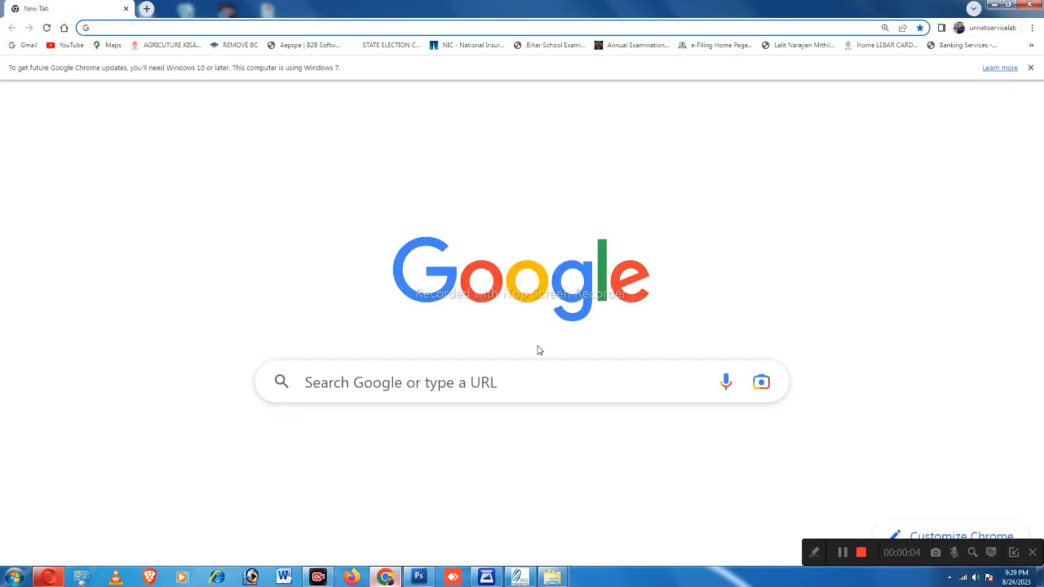
Step: Search Google for 'csc registration' and open the VLE registration form at register.csc.gov.in
{"action": "scroll", "coordinate": [486, 284], "scroll_direction": "down", "scroll_amount": 1}
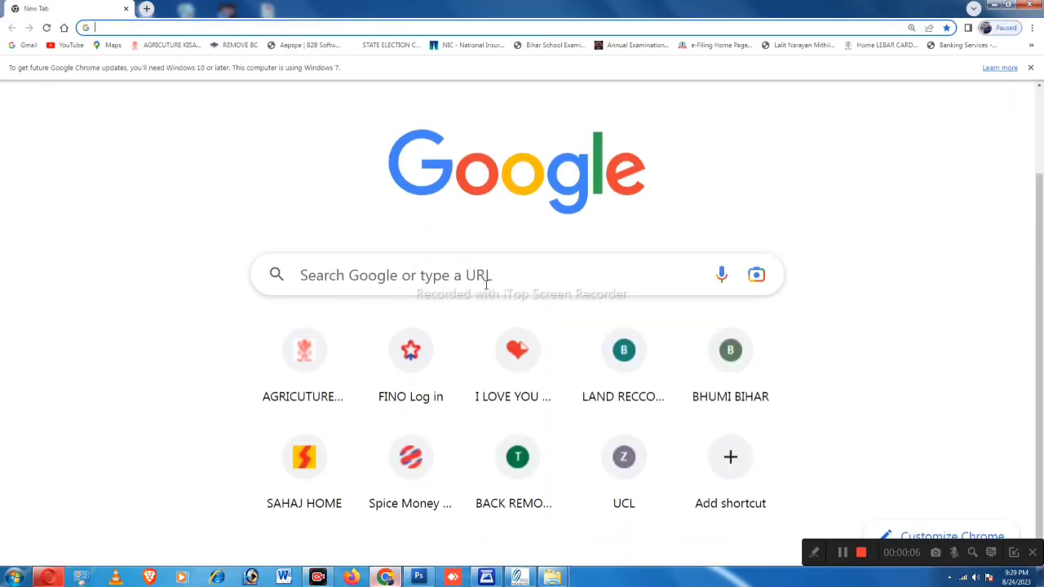
{"action": "left_click", "coordinate": [480, 275]}
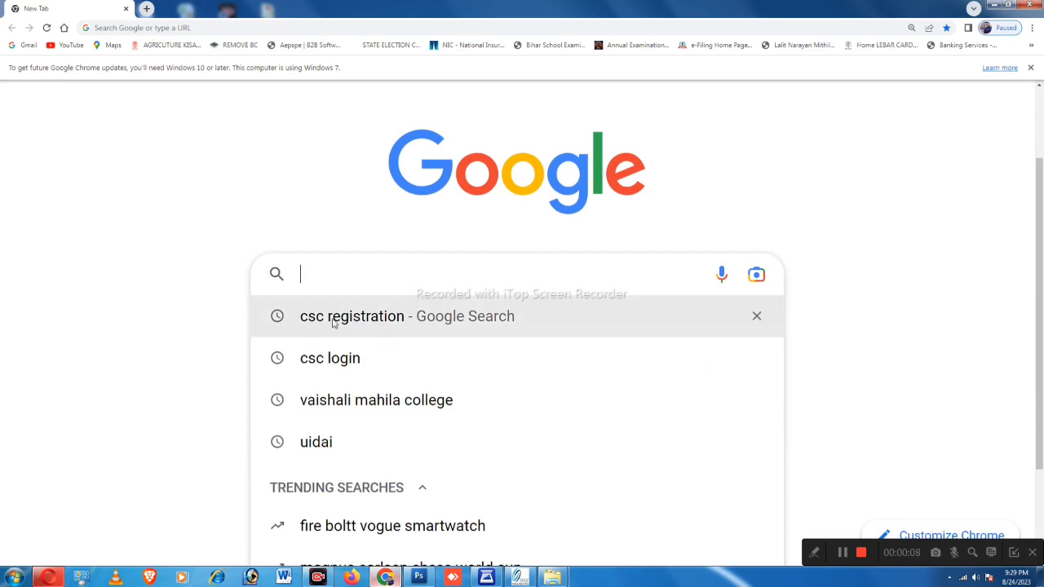
{"action": "left_click", "coordinate": [365, 320]}
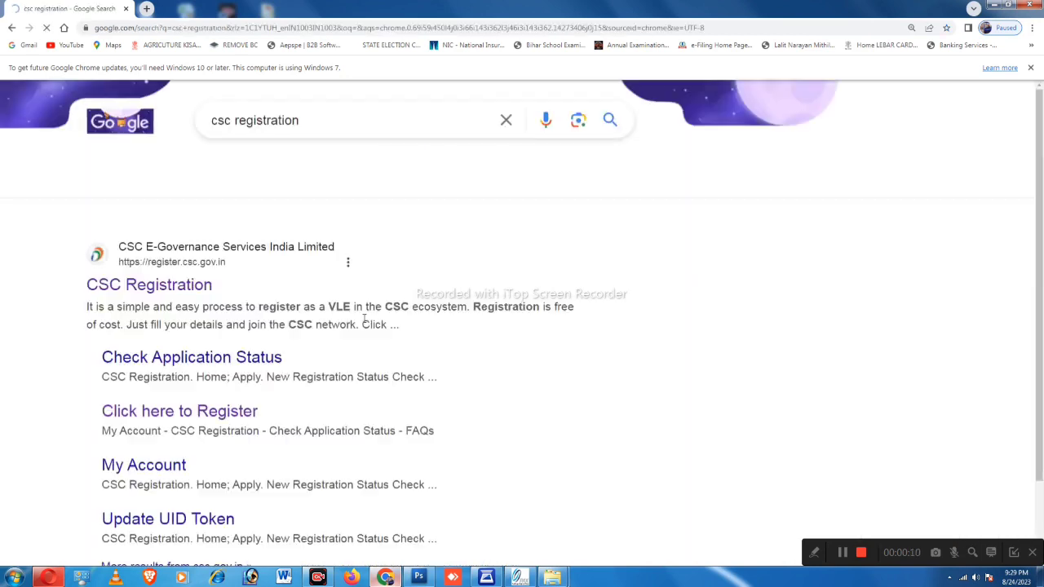
{"action": "scroll", "coordinate": [206, 308], "scroll_direction": "down", "scroll_amount": 1}
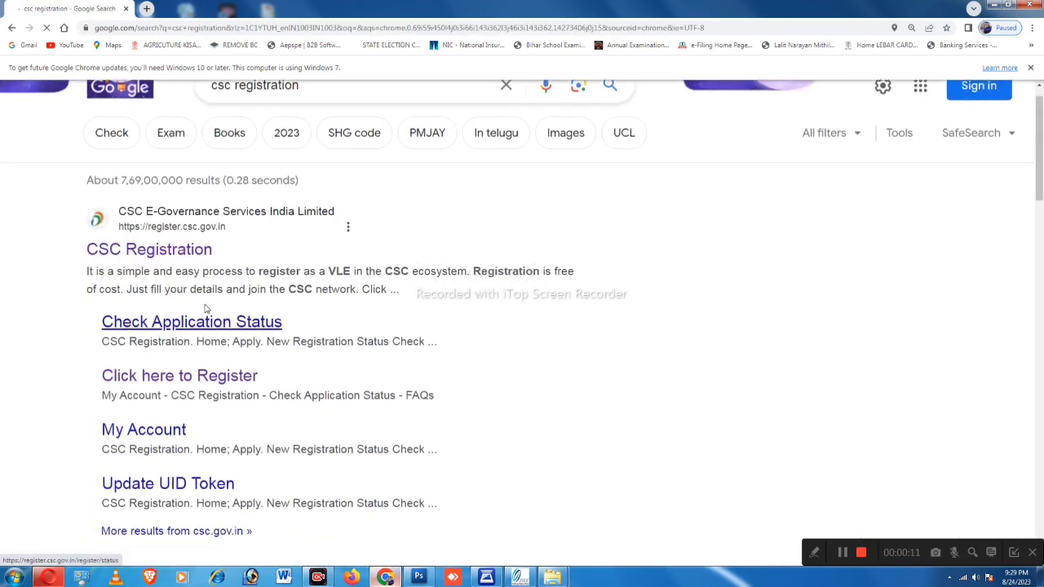
{"action": "left_click", "coordinate": [156, 253]}
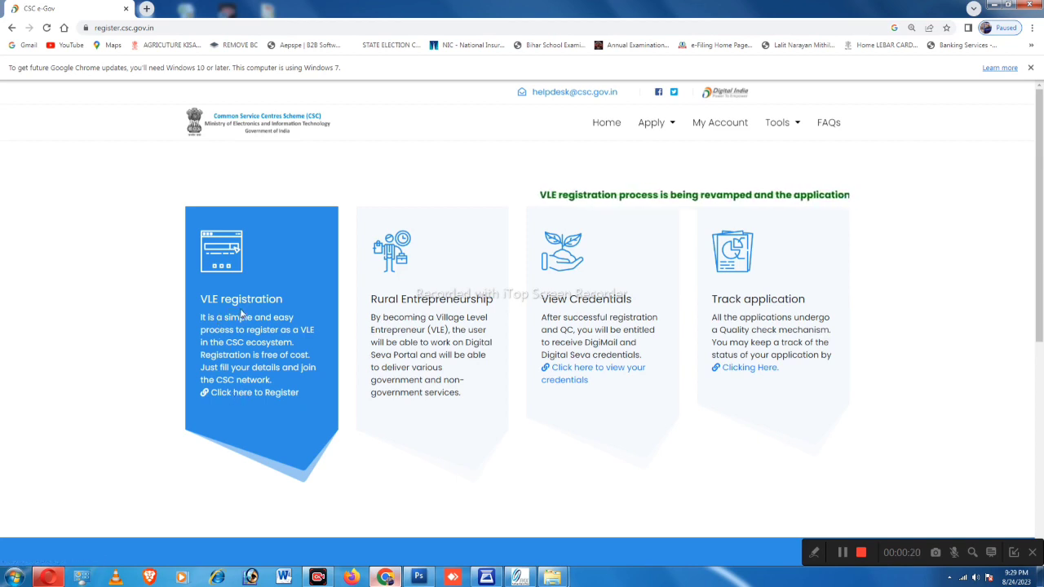
{"action": "left_click", "coordinate": [248, 395]}
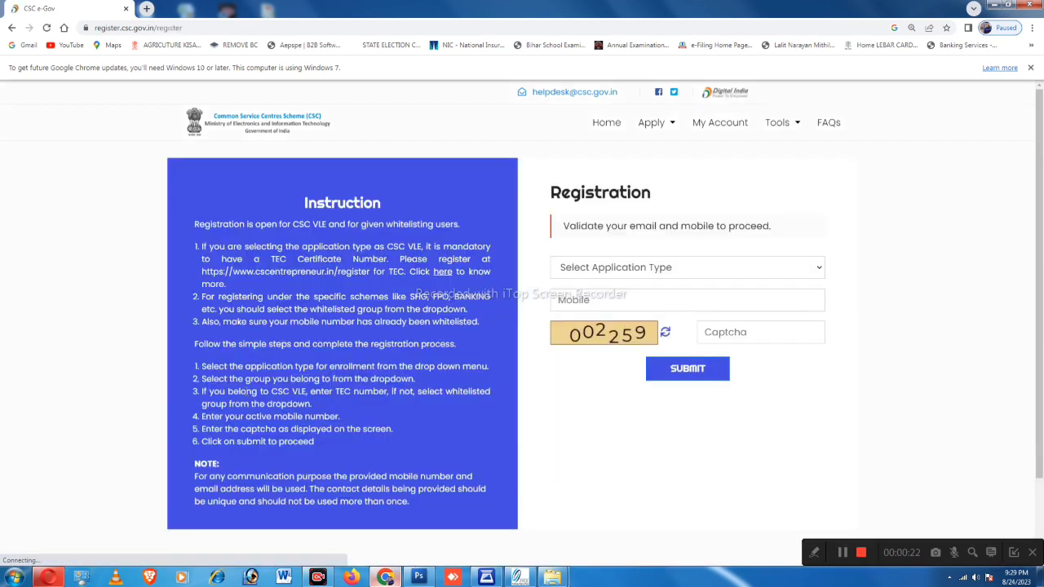
Step: Choose CSC VLE as the application type and select the TEC Certificate Number field
{"action": "left_click", "coordinate": [652, 271]}
{"action": "left_click", "coordinate": [680, 257]}
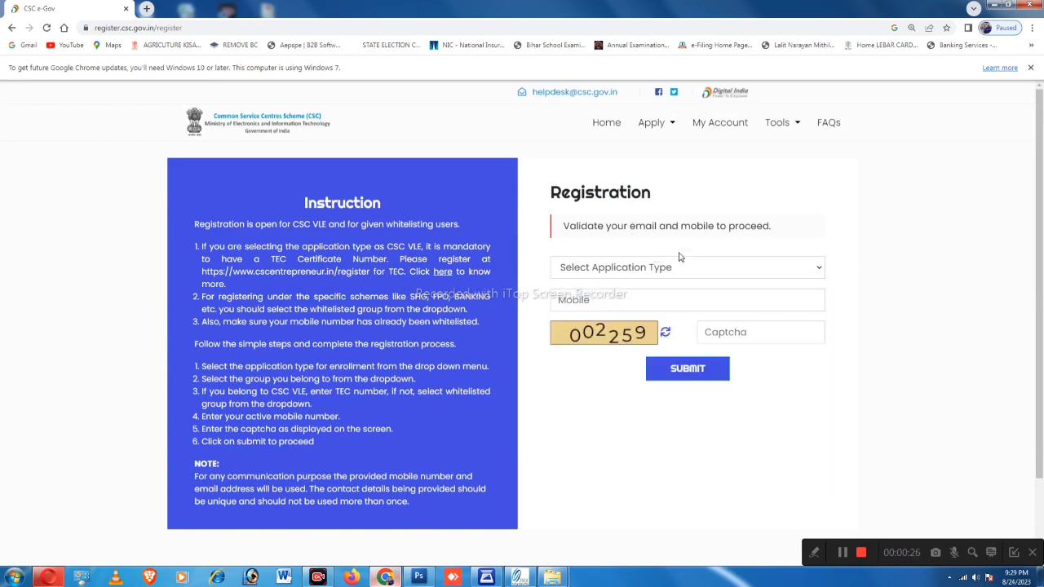
{"action": "left_click", "coordinate": [685, 270]}
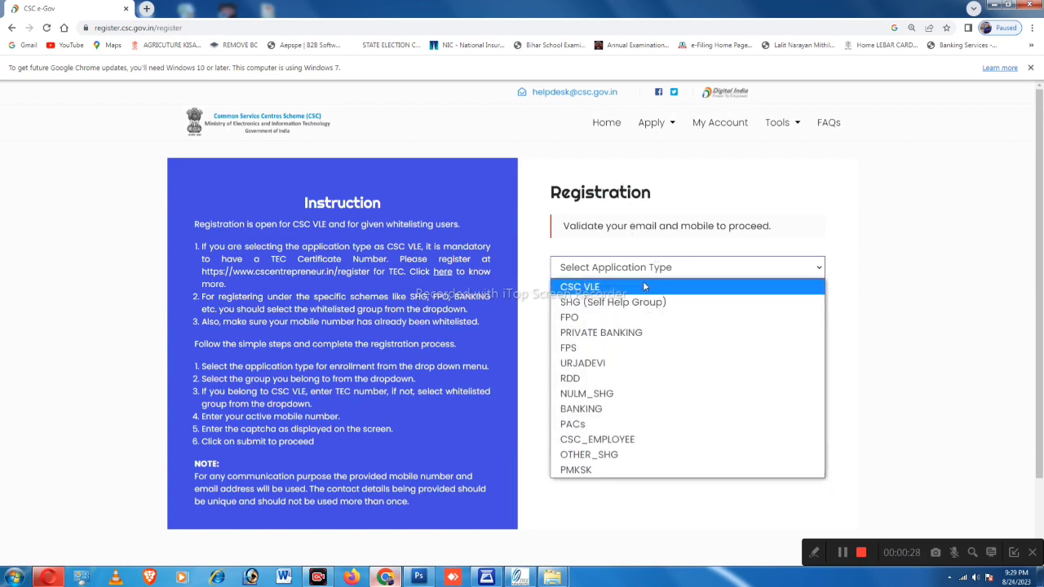
{"action": "left_click", "coordinate": [642, 285]}
{"action": "left_click", "coordinate": [606, 306]}
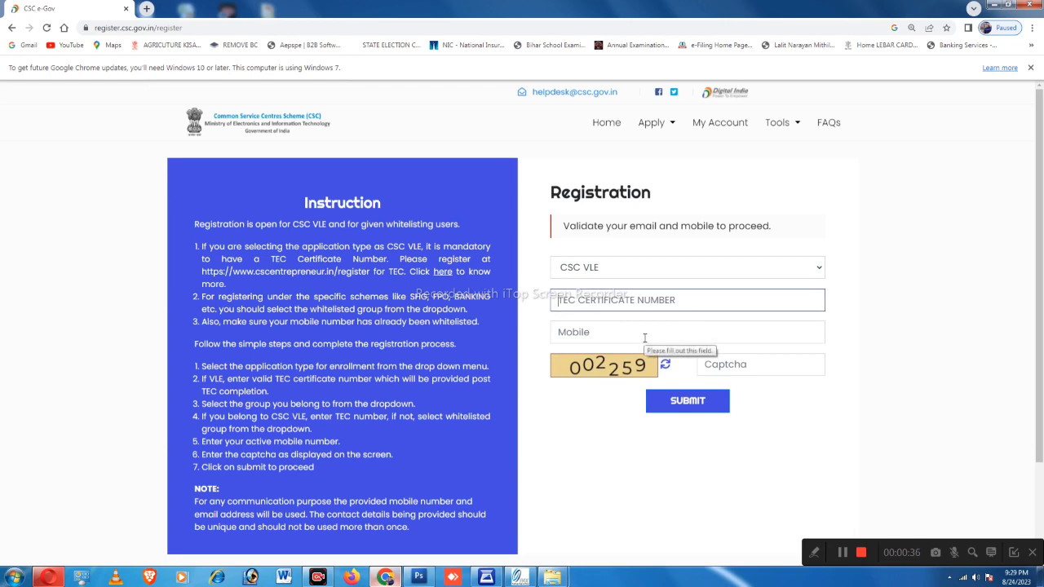
{"action": "left_click", "coordinate": [674, 125]}
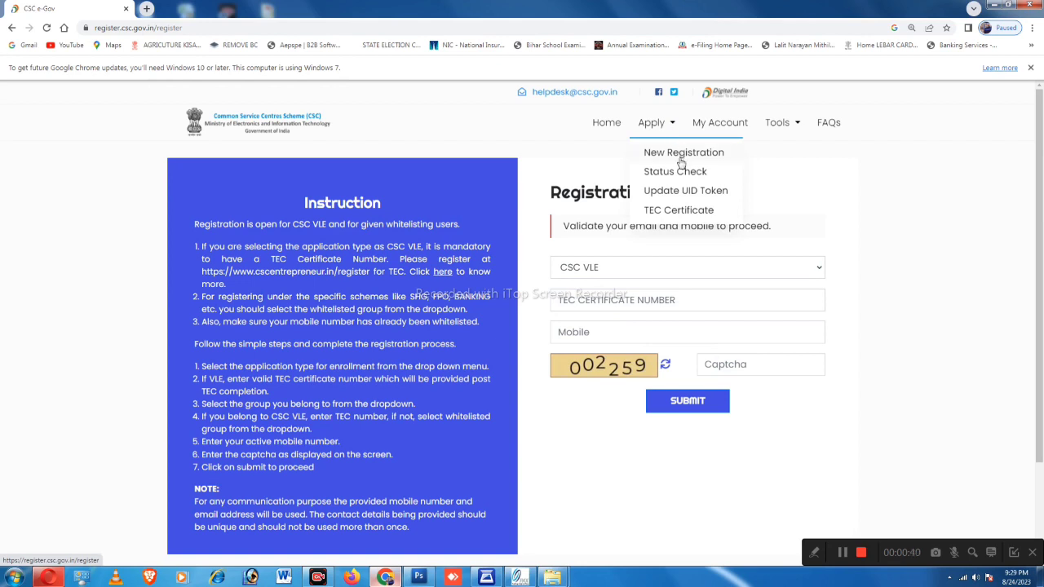
Step: Go to Apply > TEC Certificate and reach the cscentrepreneur.in Login to Portal page
{"action": "left_click", "coordinate": [679, 211]}
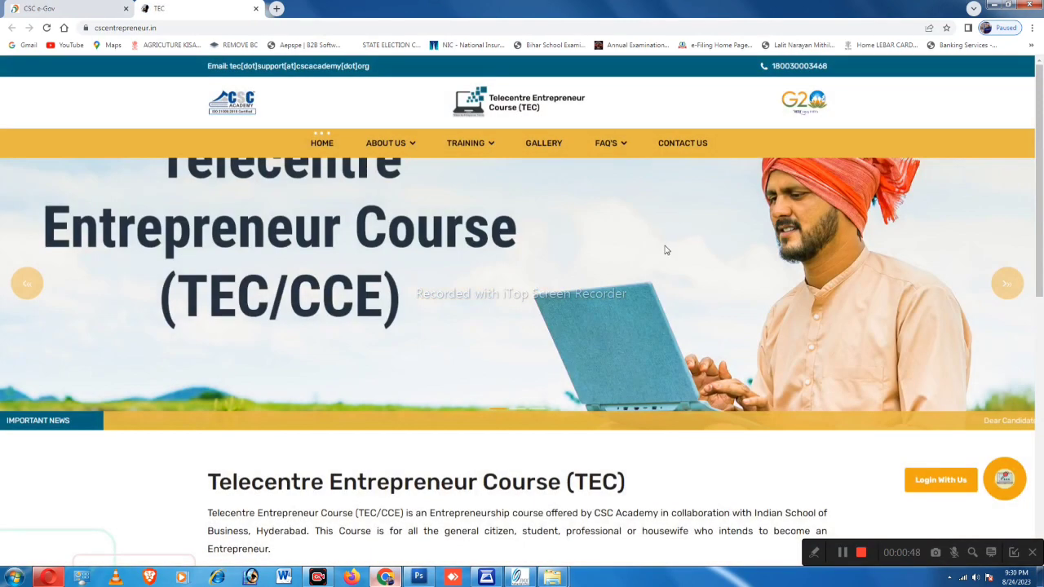
{"action": "scroll", "coordinate": [669, 252], "scroll_direction": "down", "scroll_amount": 2}
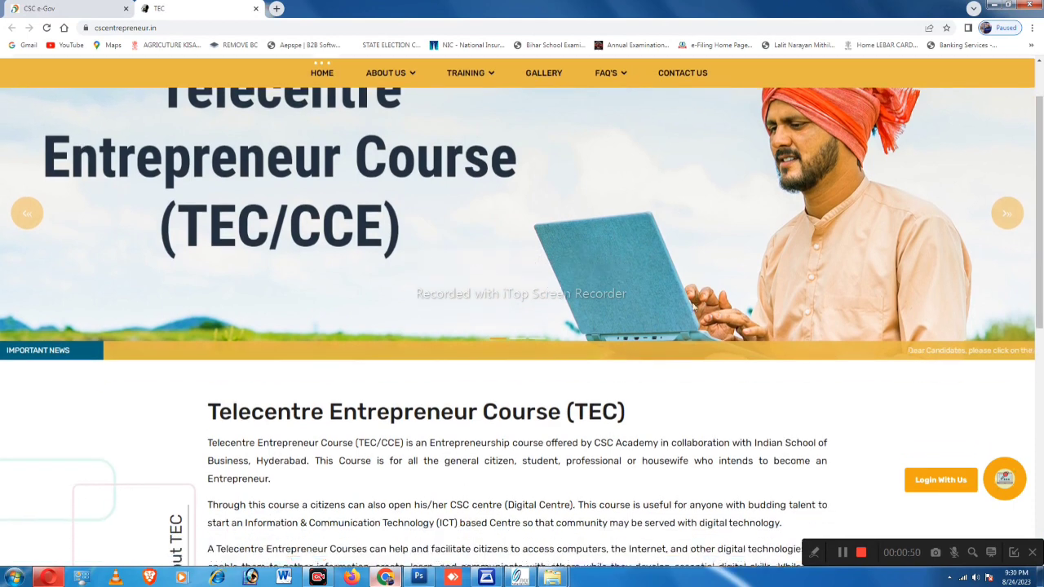
{"action": "scroll", "coordinate": [694, 306], "scroll_direction": "down", "scroll_amount": 1}
{"action": "left_click", "coordinate": [937, 486]}
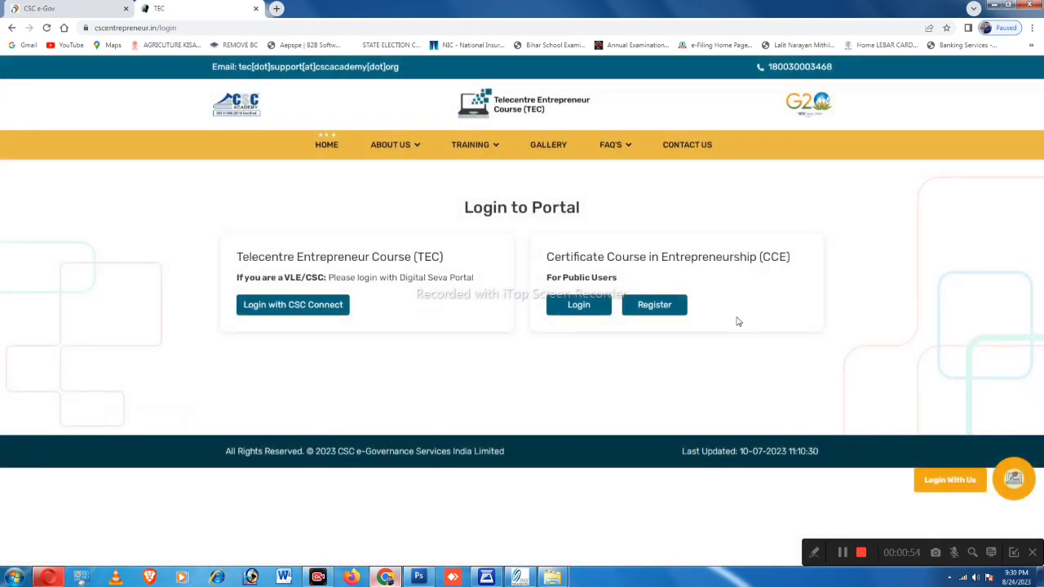
Step: Open the CCE Register new User form and dismiss the mobile number warning
{"action": "left_click", "coordinate": [652, 314]}
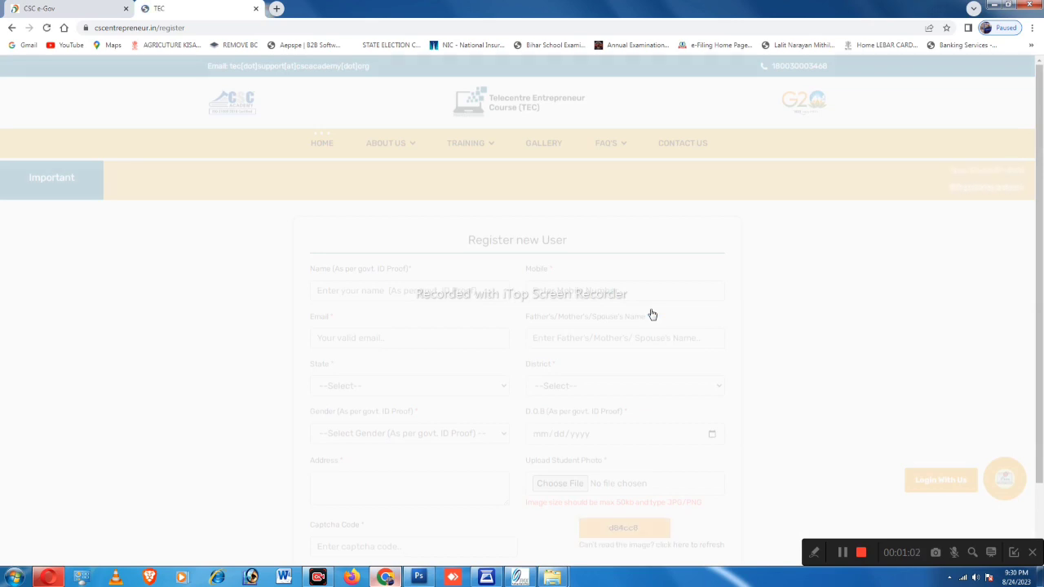
{"action": "scroll", "coordinate": [652, 314], "scroll_direction": "down", "scroll_amount": 1}
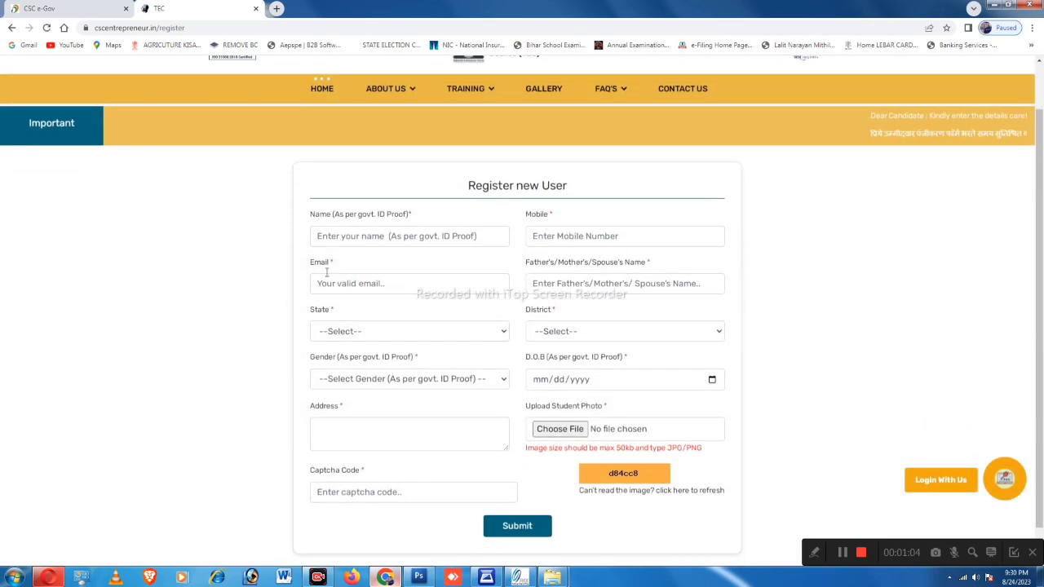
{"action": "left_click", "coordinate": [402, 237]}
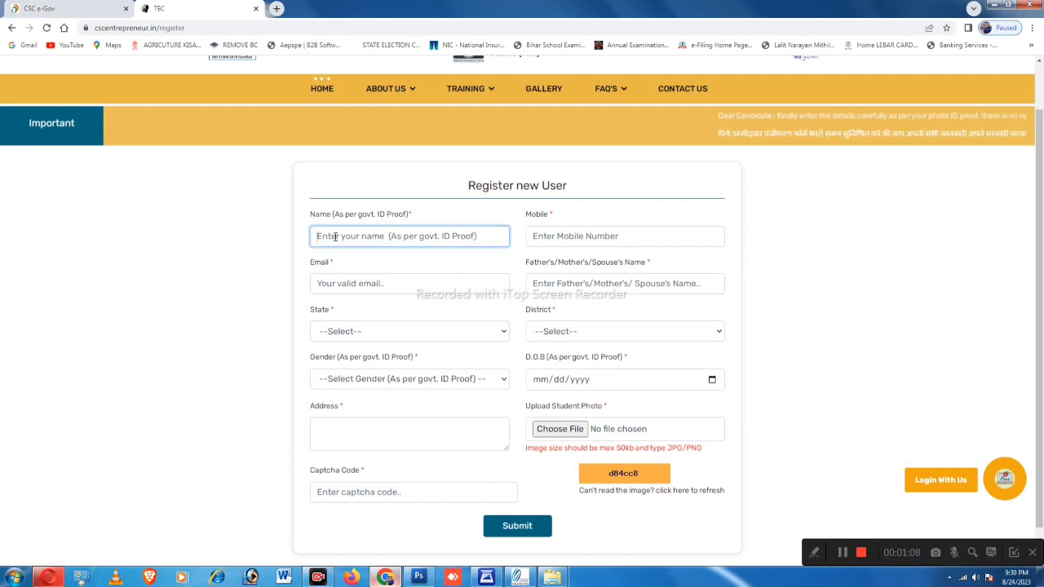
{"action": "left_click", "coordinate": [581, 236]}
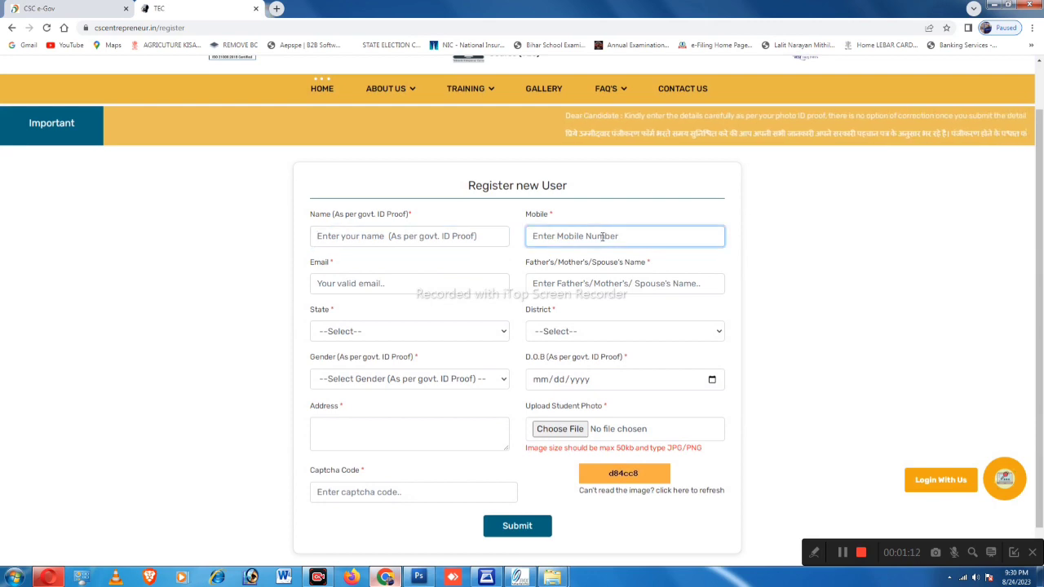
{"action": "left_click", "coordinate": [443, 236]}
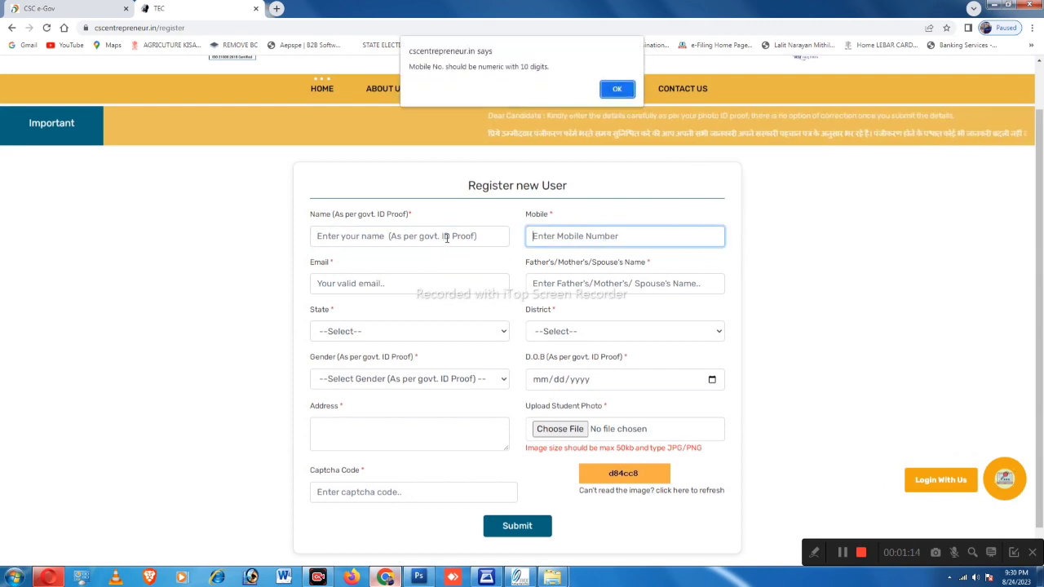
{"action": "left_click", "coordinate": [617, 88]}
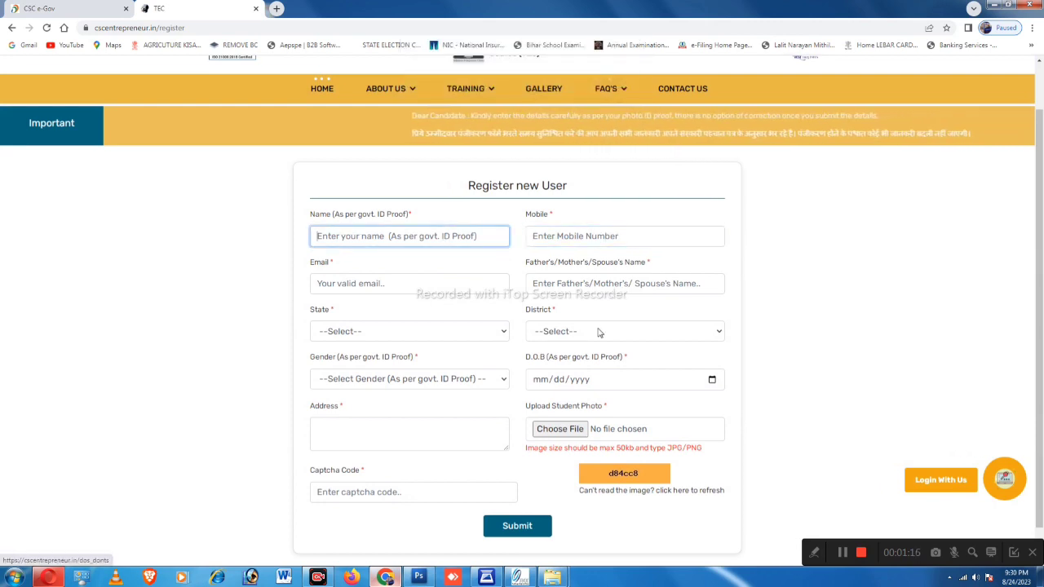
{"action": "scroll", "coordinate": [608, 411], "scroll_direction": "down", "scroll_amount": 1}
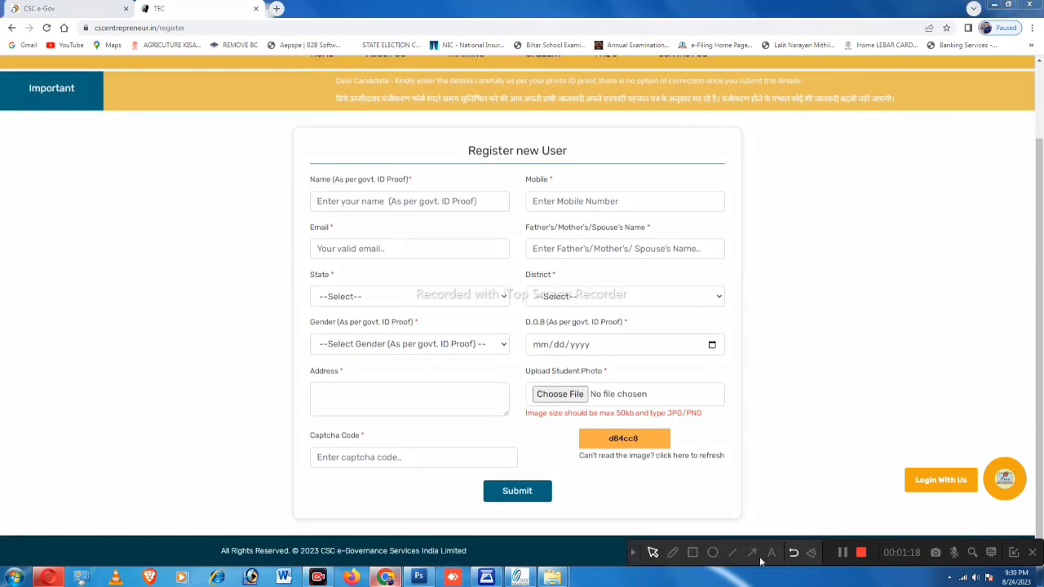
Step: Go over the blank Register new User fields, then expand the State dropdown
{"action": "left_click", "coordinate": [692, 553]}
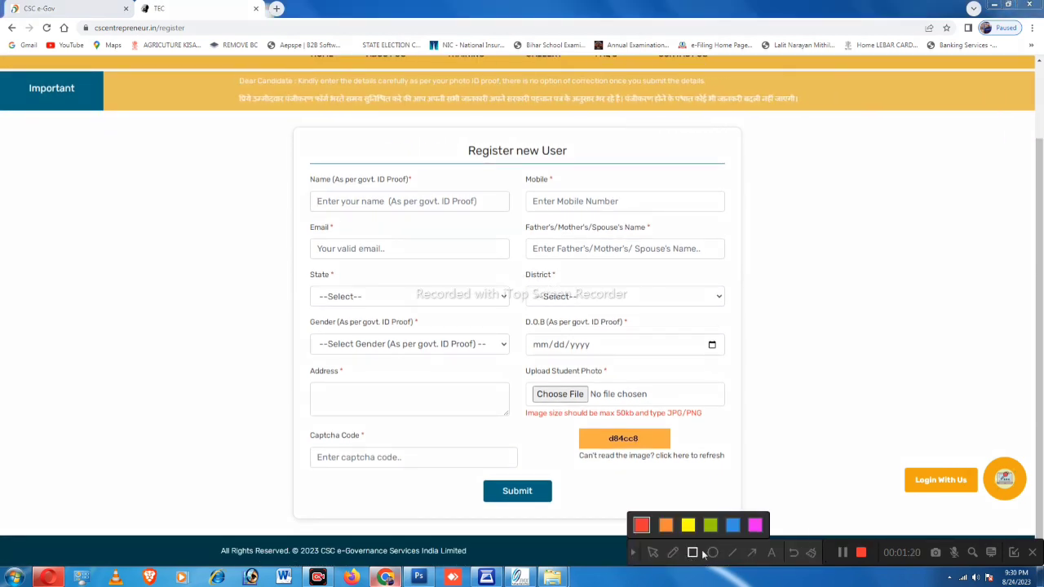
{"action": "left_click", "coordinate": [755, 526]}
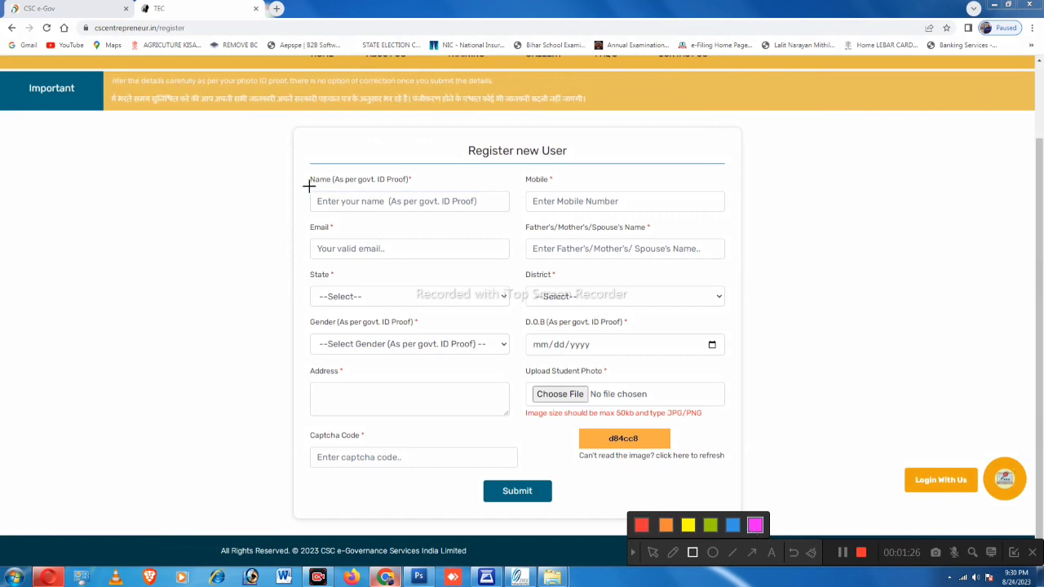
{"action": "mouse_move", "coordinate": [309, 186]}
{"action": "left_mouse_down"}
{"action": "mouse_move", "coordinate": [387, 223]}
{"action": "mouse_move", "coordinate": [515, 219]}
{"action": "left_mouse_up"}
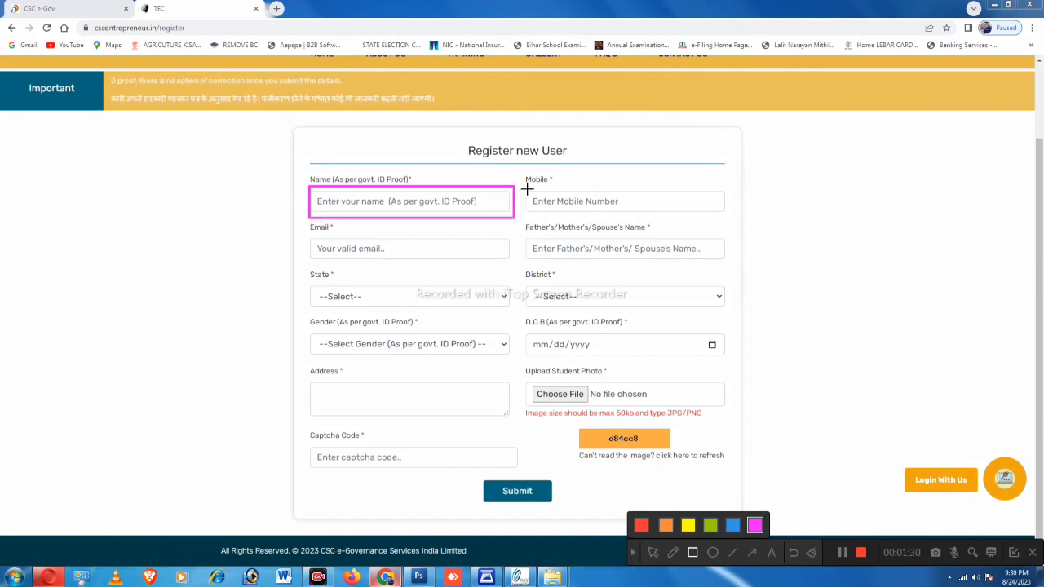
{"action": "mouse_move", "coordinate": [525, 186]}
{"action": "left_mouse_down"}
{"action": "mouse_move", "coordinate": [563, 221]}
{"action": "mouse_move", "coordinate": [730, 217]}
{"action": "left_mouse_up"}
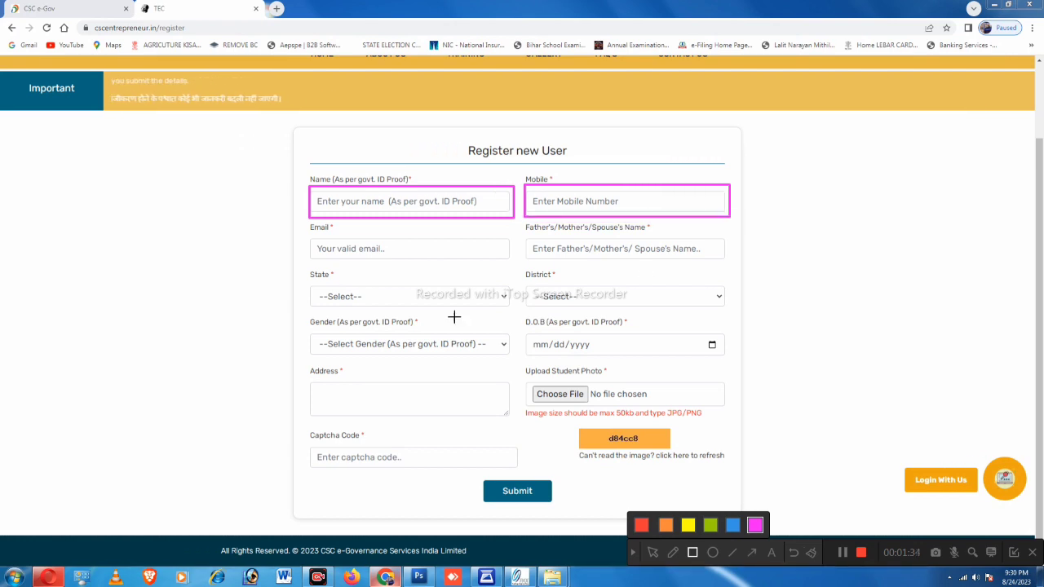
{"action": "mouse_move", "coordinate": [309, 234]}
{"action": "left_mouse_down"}
{"action": "mouse_move", "coordinate": [406, 263]}
{"action": "mouse_move", "coordinate": [511, 263]}
{"action": "left_mouse_up"}
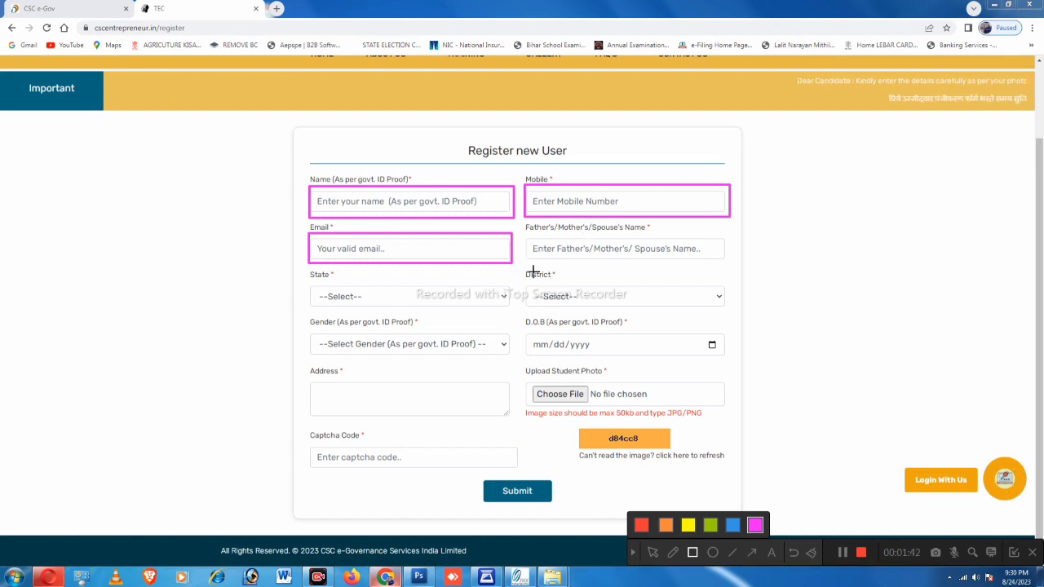
{"action": "mouse_move", "coordinate": [523, 235]}
{"action": "left_mouse_down"}
{"action": "mouse_move", "coordinate": [560, 261]}
{"action": "mouse_move", "coordinate": [732, 263]}
{"action": "left_mouse_up"}
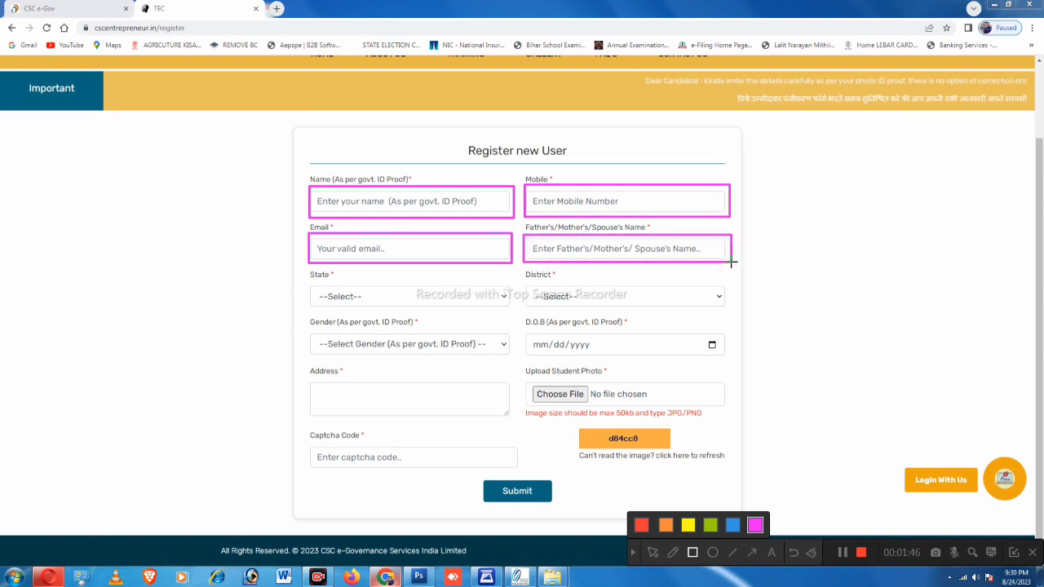
{"action": "left_click", "coordinate": [633, 553]}
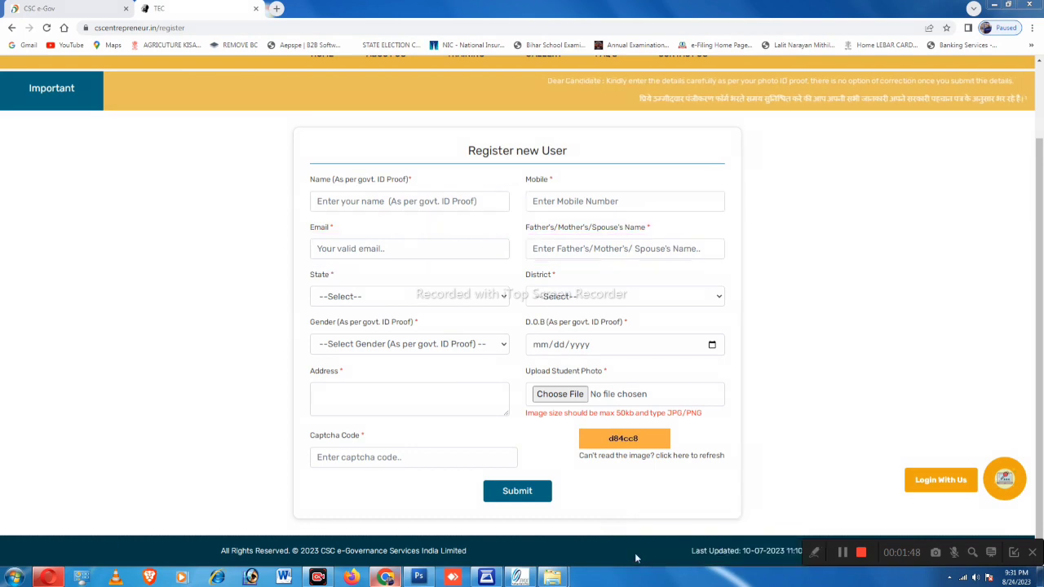
{"action": "left_click", "coordinate": [353, 299]}
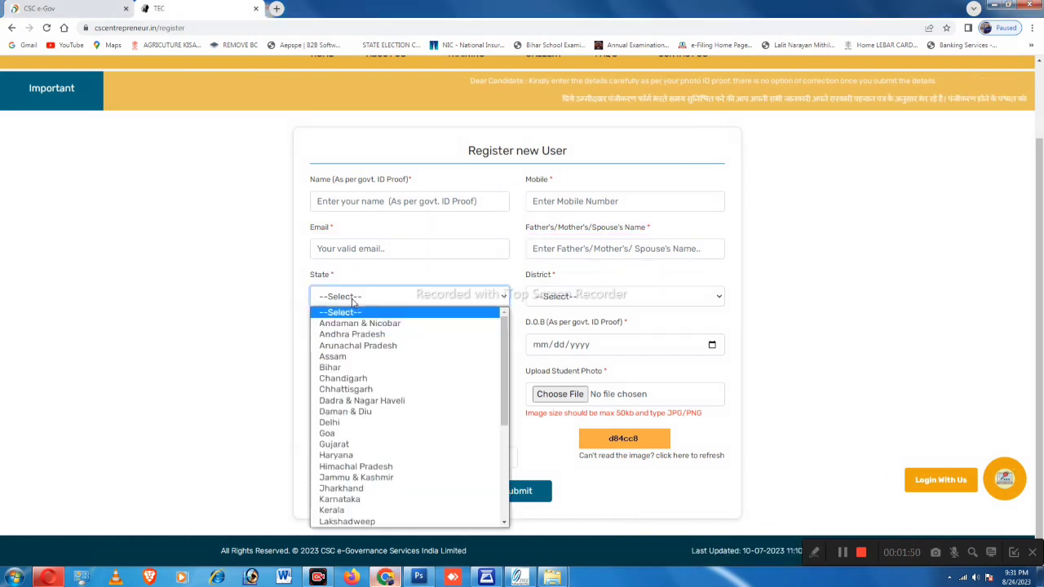
Step: Choose Bihar as the state and vaishali as the district
{"action": "left_click", "coordinate": [353, 368]}
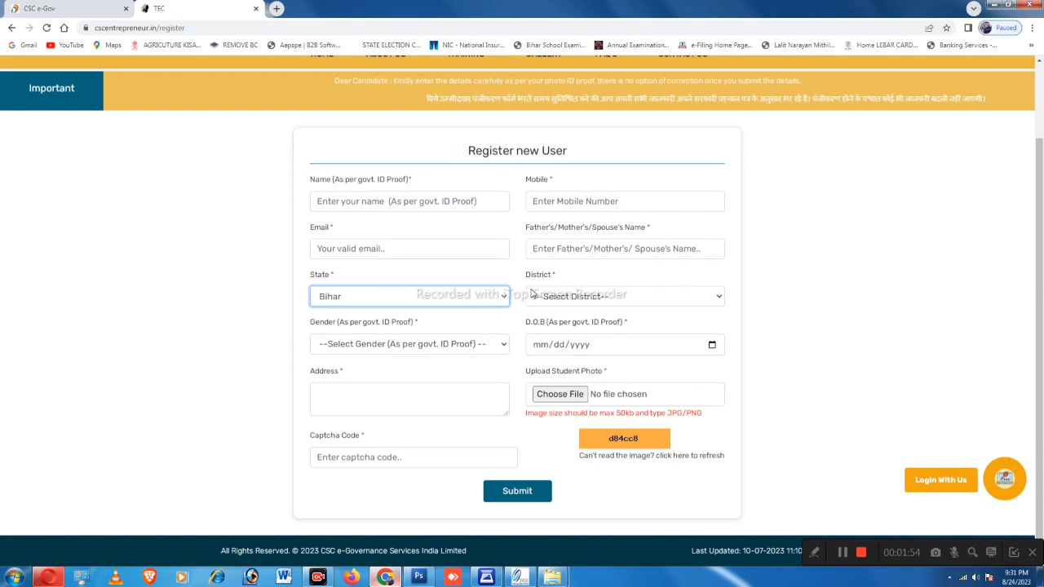
{"action": "left_click", "coordinate": [561, 300]}
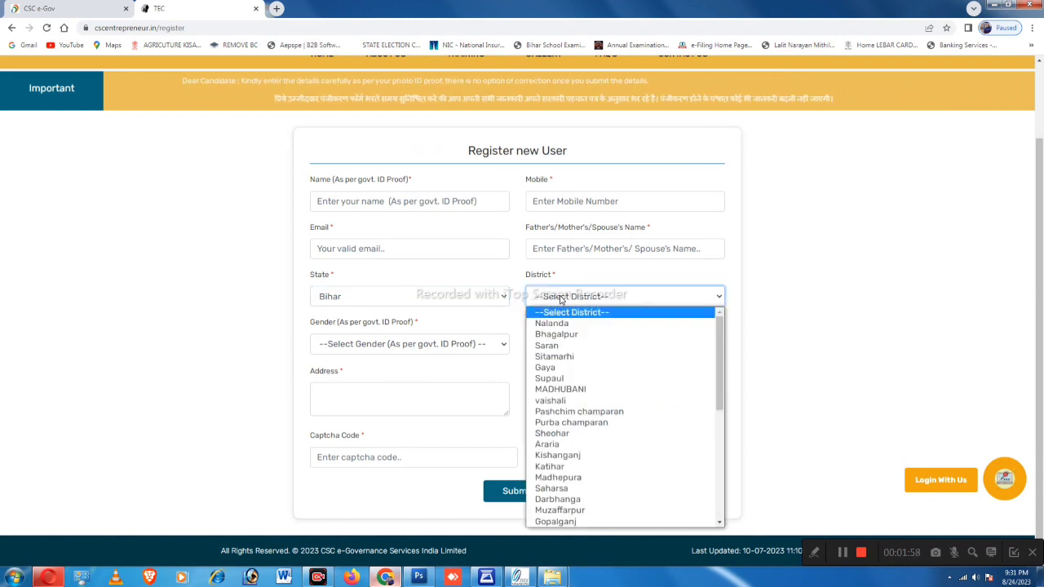
{"action": "key", "text": "v"}
{"action": "key", "text": "Return"}
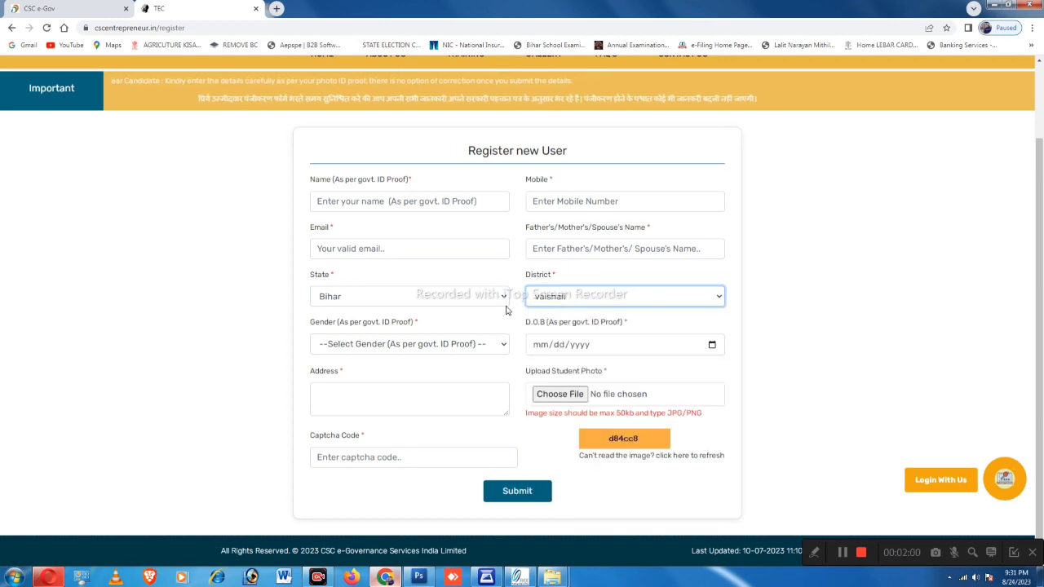
Step: Set gender to Male, check the date-of-birth calendar, then select the address field
{"action": "left_click", "coordinate": [368, 343]}
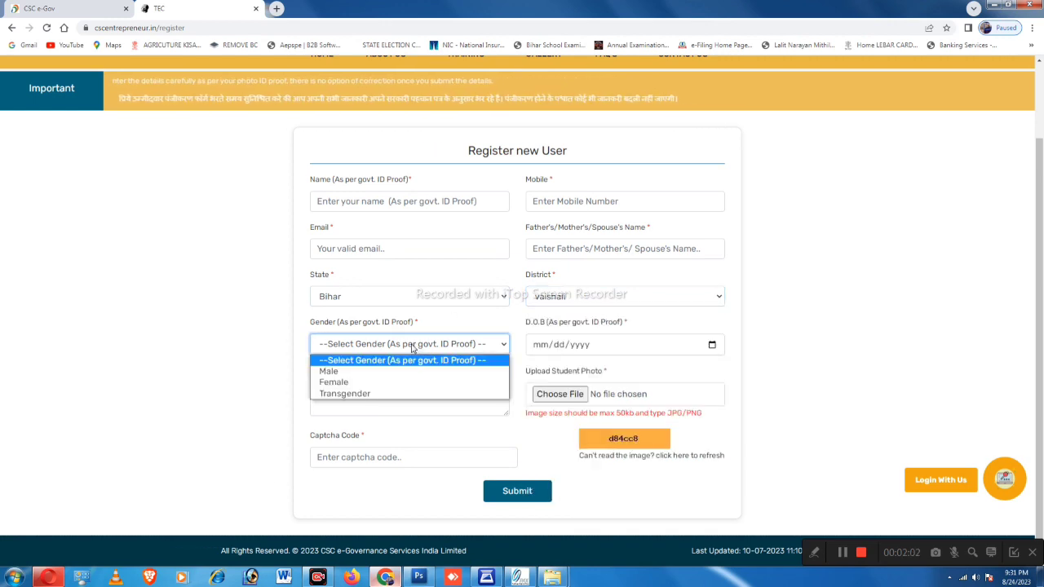
{"action": "left_click", "coordinate": [363, 370]}
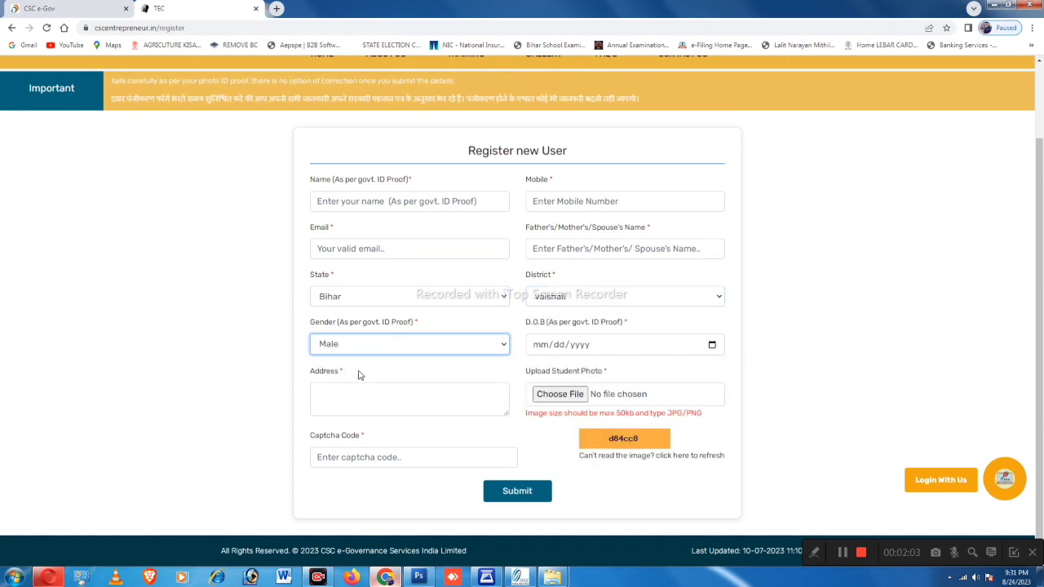
{"action": "left_click", "coordinate": [544, 348]}
{"action": "left_click", "coordinate": [712, 346]}
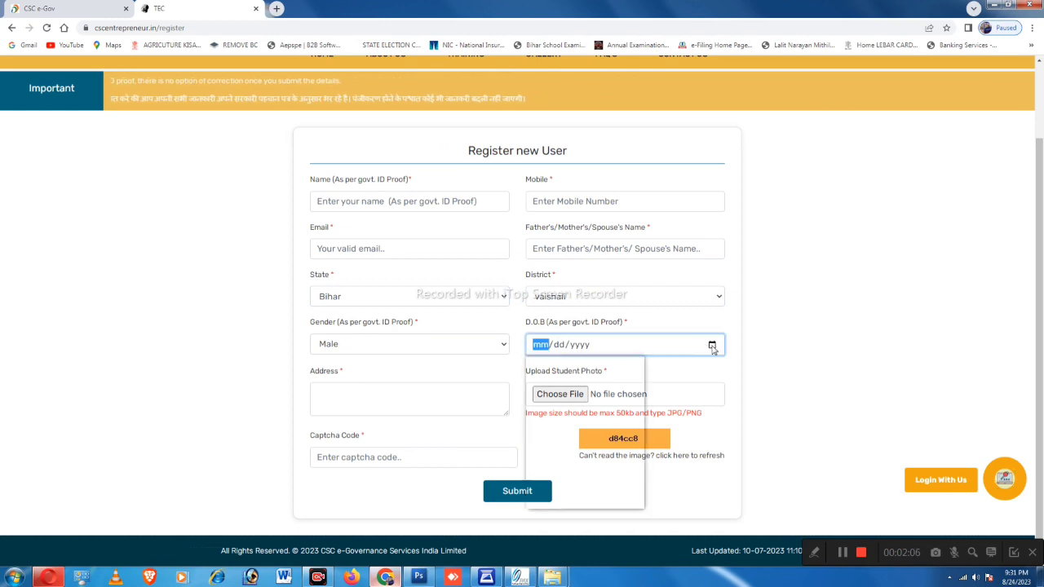
{"action": "left_click", "coordinate": [686, 371]}
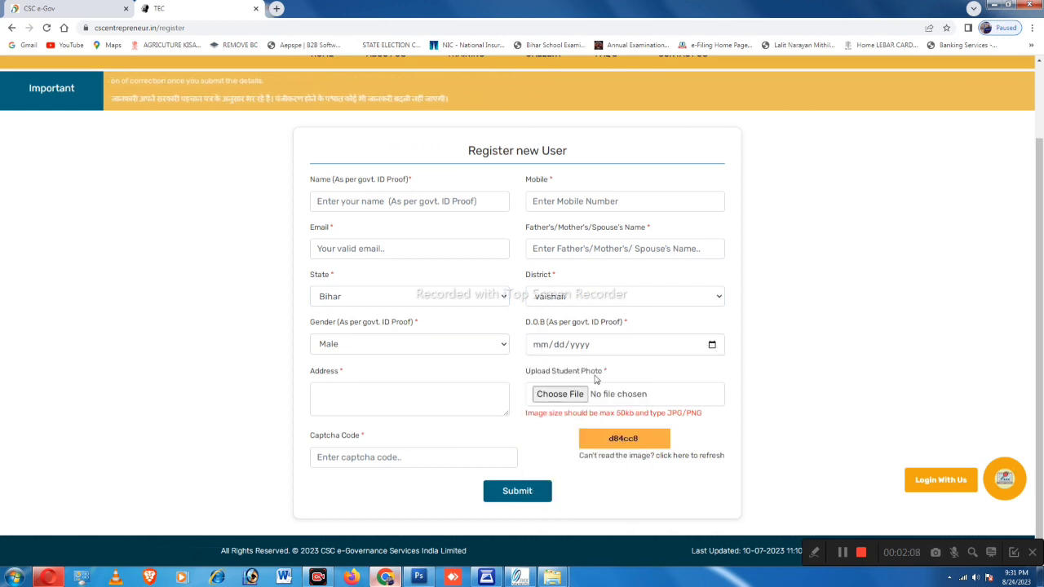
{"action": "left_click", "coordinate": [411, 404]}
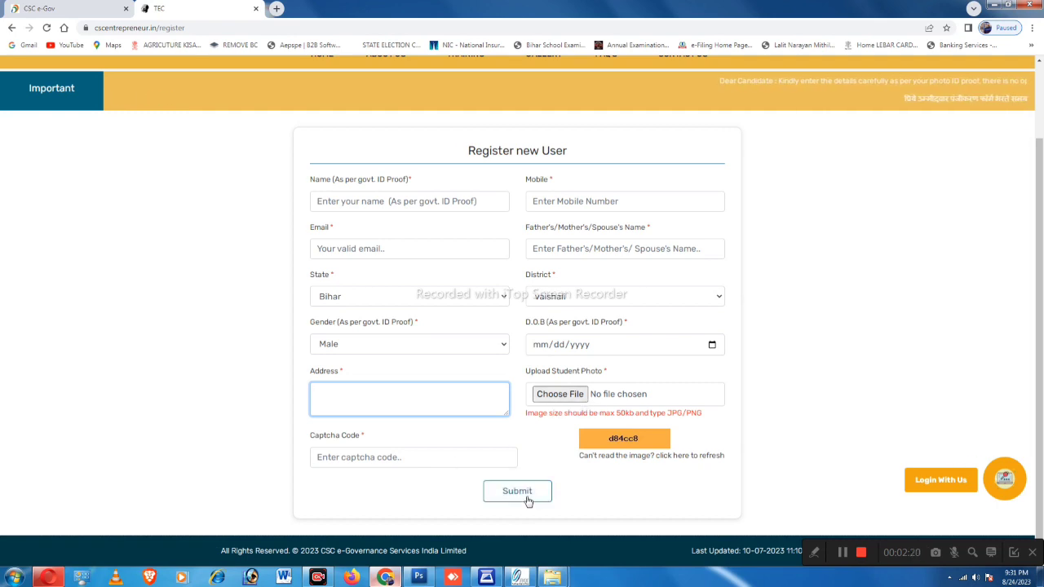
Step: Enter the applicant's full name and 10-digit mobile number, dismissing the mobile warning
{"action": "left_click", "coordinate": [383, 205]}
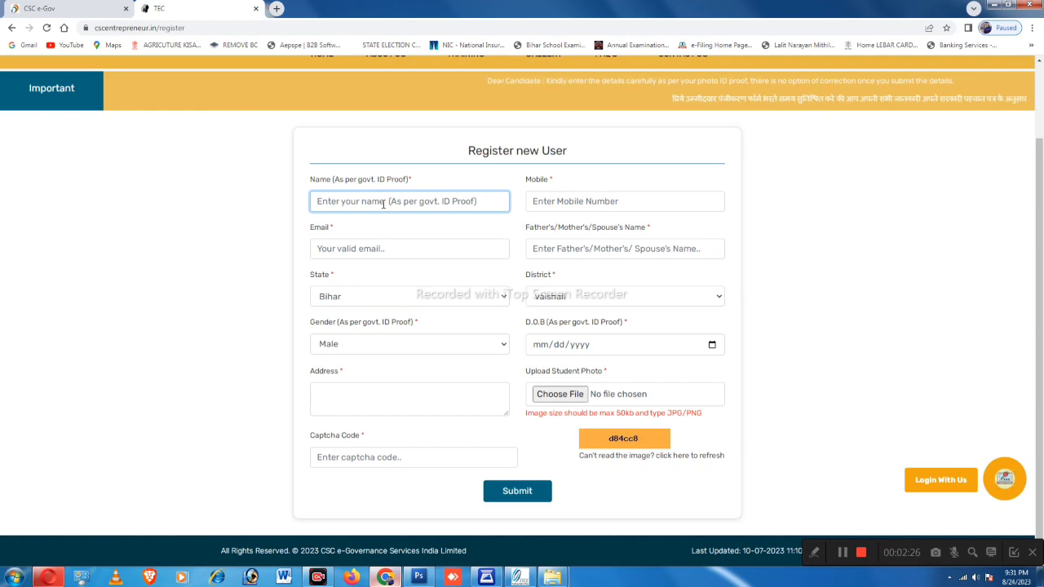
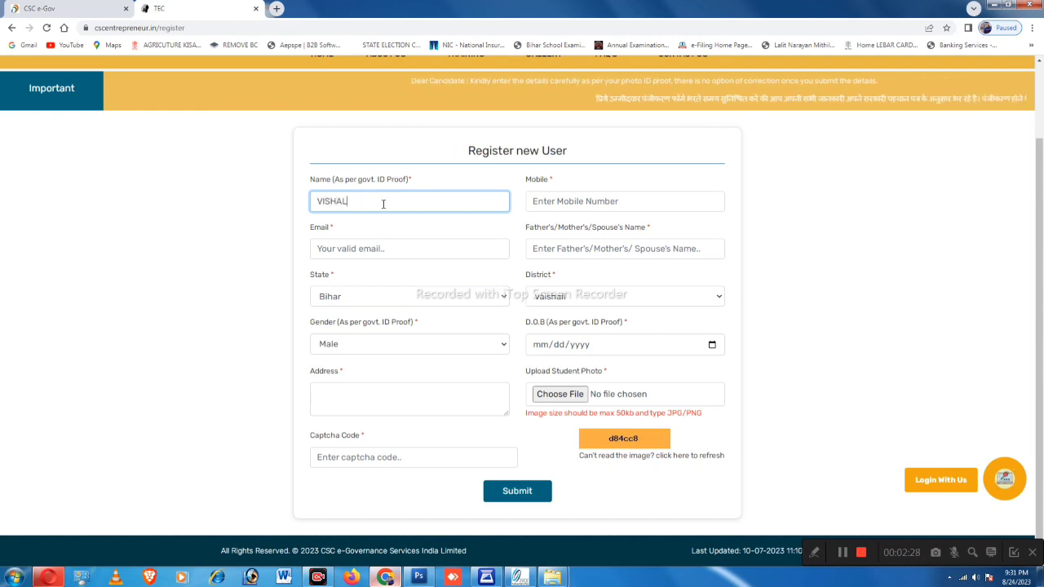
{"action": "key", "text": "Tab"}
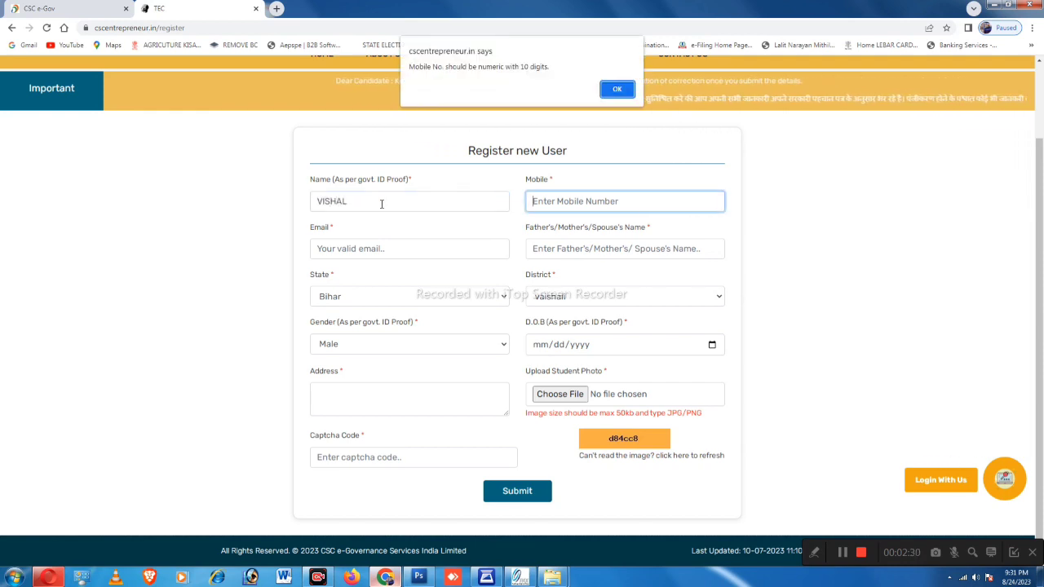
{"action": "left_click", "coordinate": [605, 97]}
{"action": "left_click", "coordinate": [378, 204]}
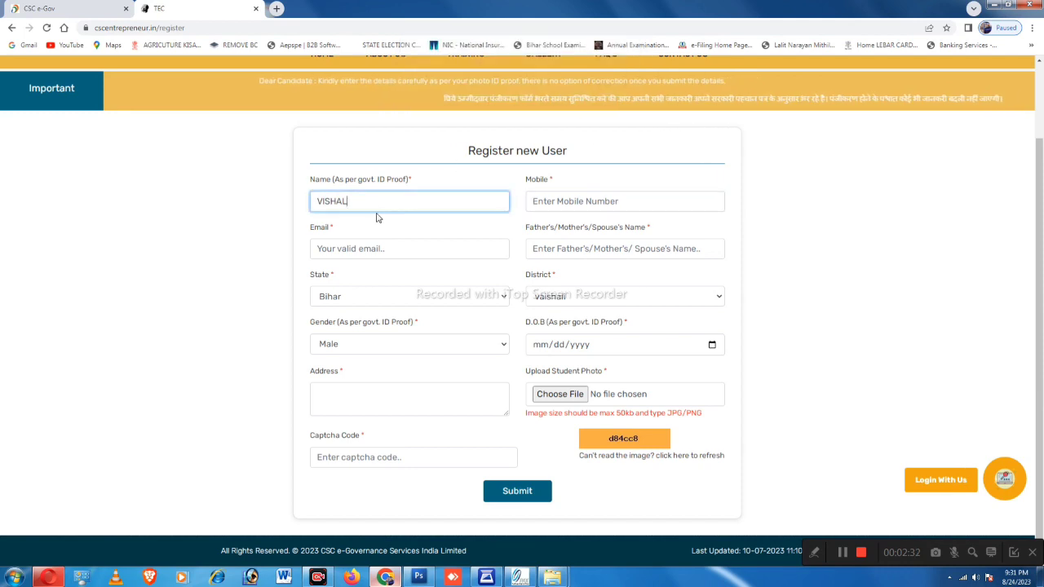
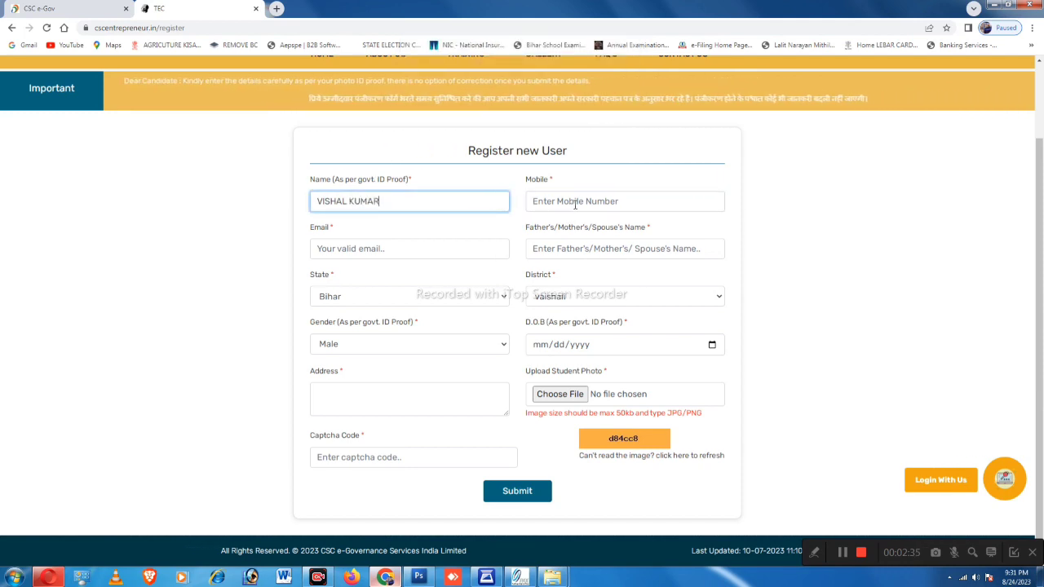
{"action": "left_click", "coordinate": [574, 205]}
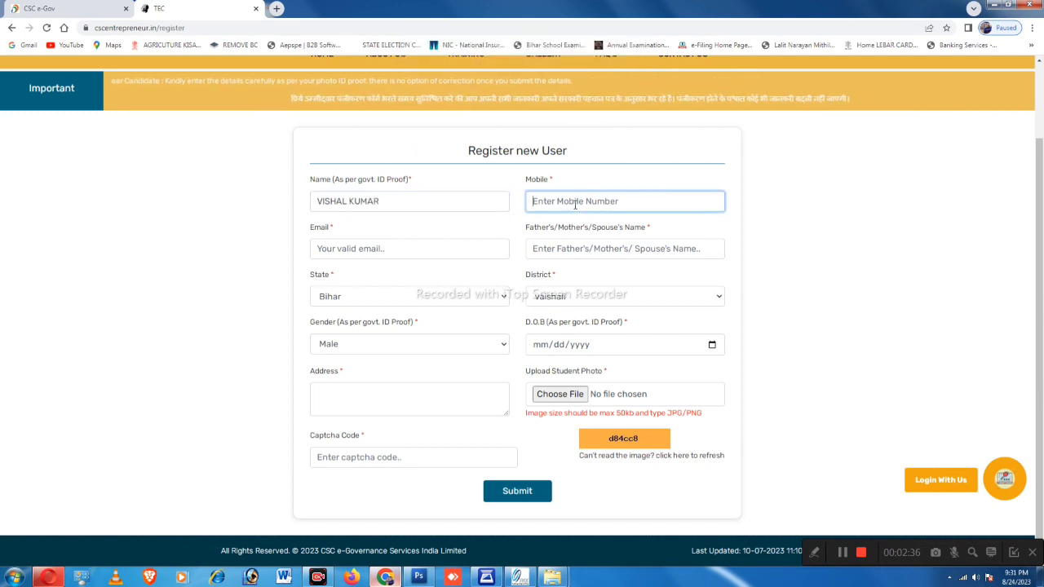
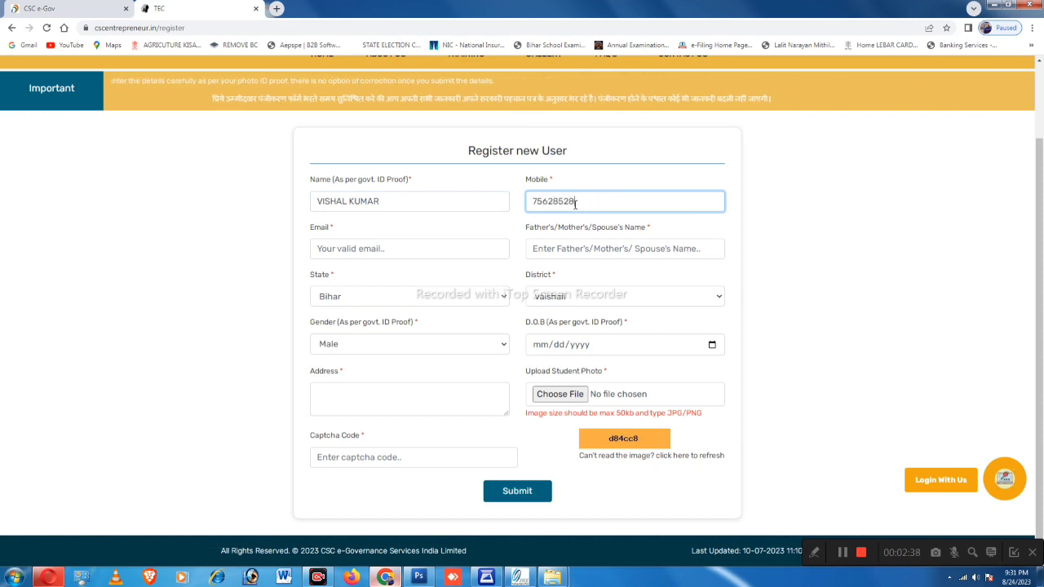
{"action": "left_click", "coordinate": [341, 257]}
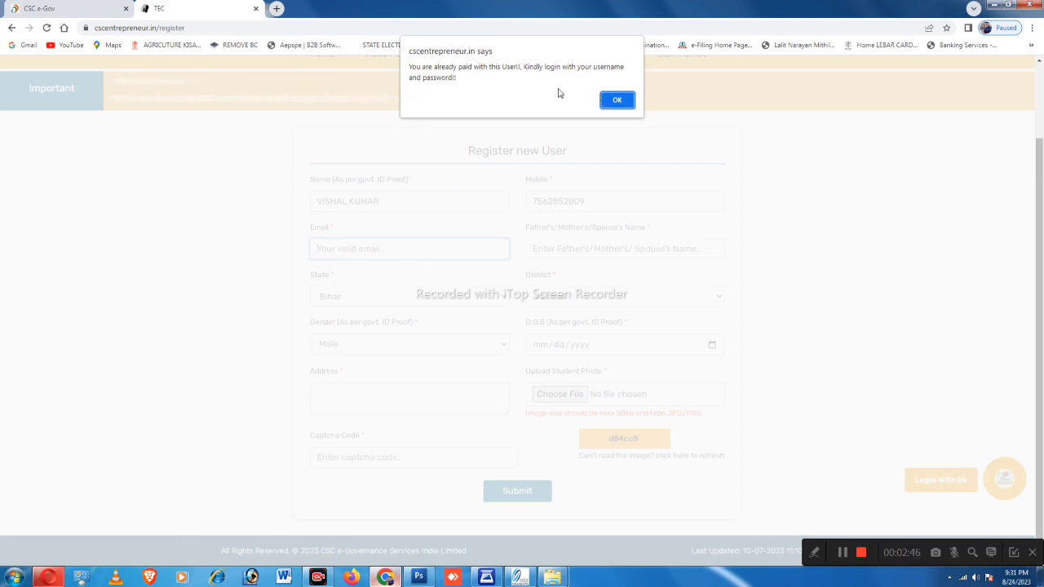
Step: Dismiss the already-paid notice and the 'Please enter email id!!' alert, then scroll up
{"action": "left_click", "coordinate": [616, 100]}
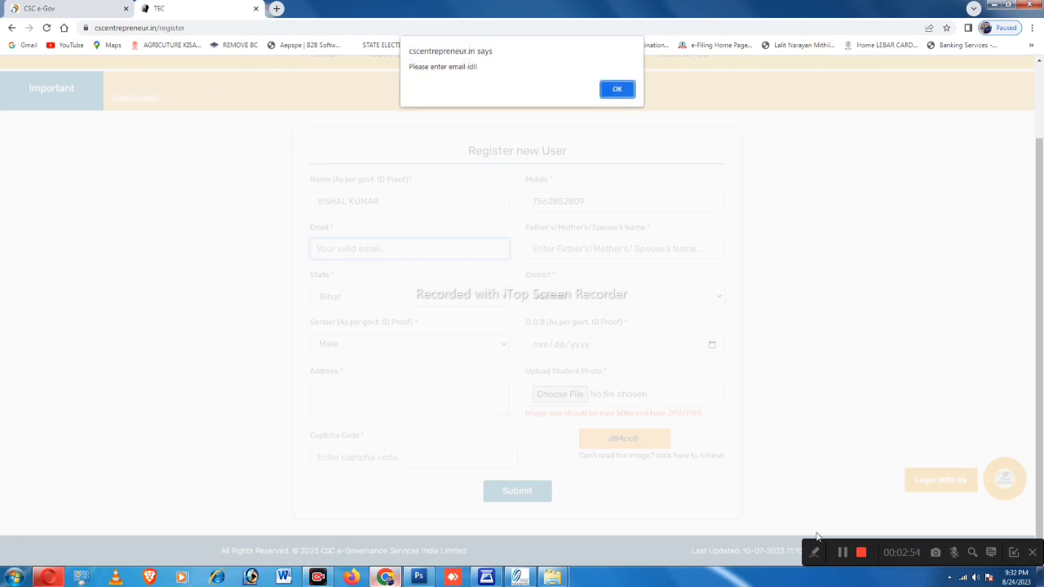
{"action": "left_click", "coordinate": [842, 554]}
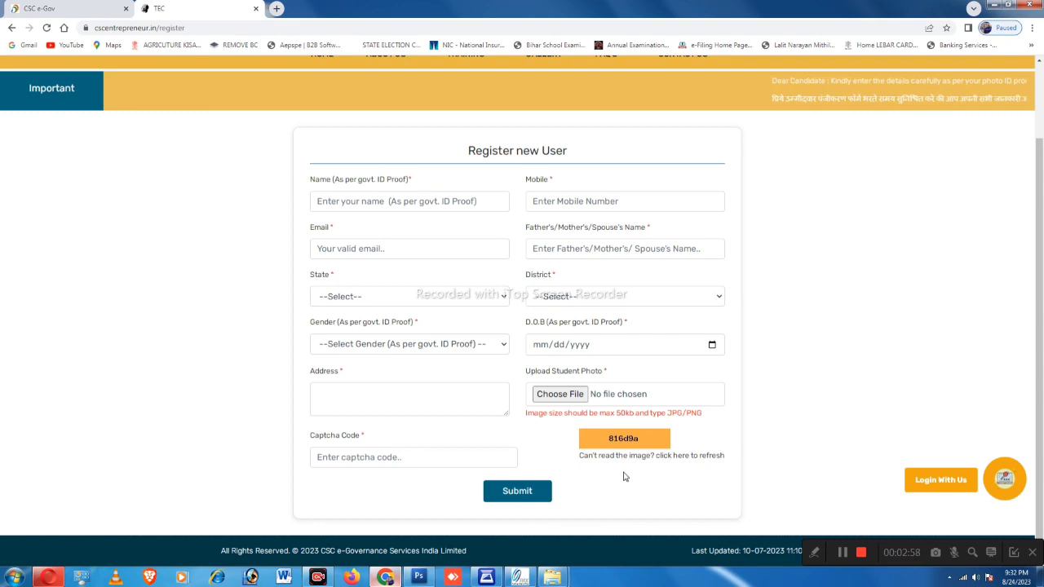
{"action": "scroll", "coordinate": [624, 477], "scroll_direction": "up", "scroll_amount": 2}
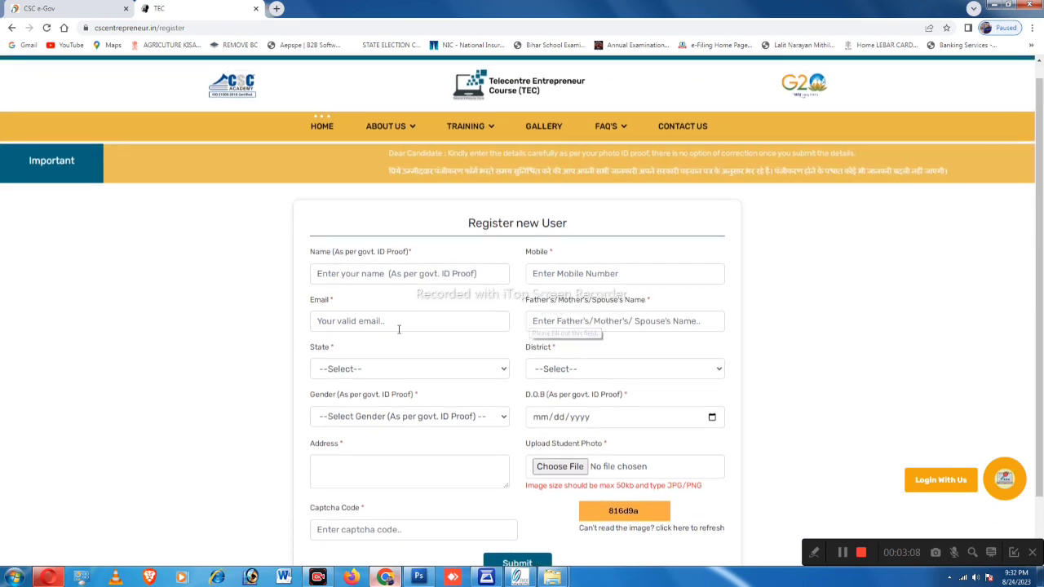
Step: Return to the CSC e-Gov tab, keep CSC VLE, and visit the TEC certificate, mobile and captcha fields
{"action": "left_click", "coordinate": [94, 7]}
{"action": "scroll", "coordinate": [333, 310], "scroll_direction": "down", "scroll_amount": 1}
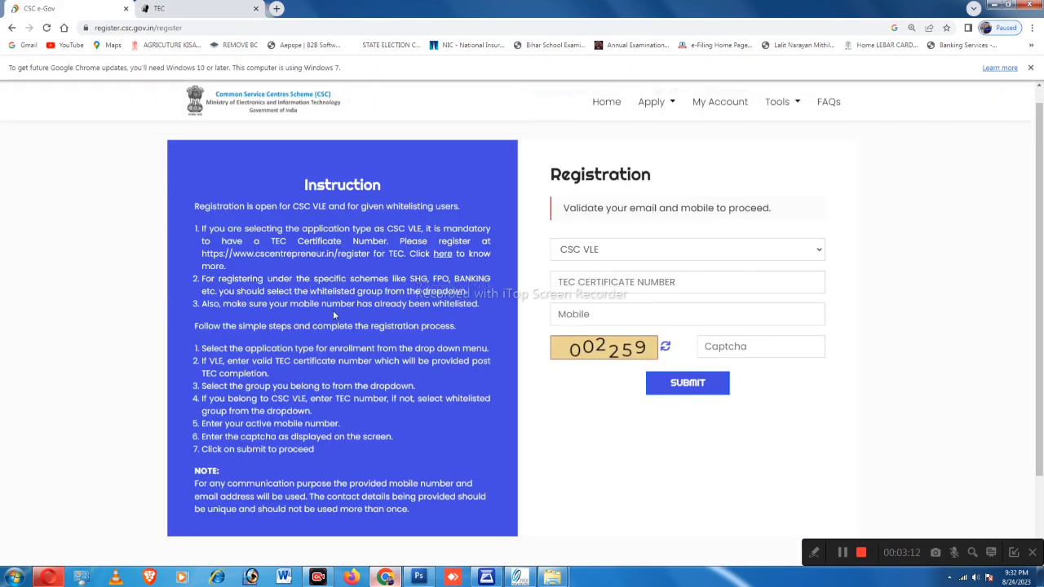
{"action": "scroll", "coordinate": [364, 343], "scroll_direction": "up", "scroll_amount": 1}
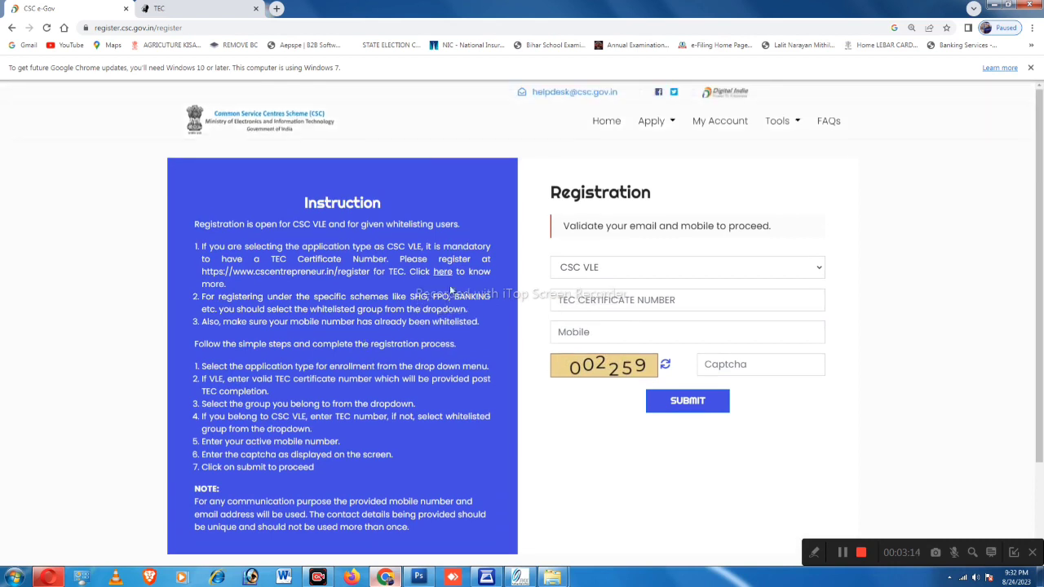
{"action": "left_click", "coordinate": [775, 271]}
{"action": "left_click", "coordinate": [587, 288]}
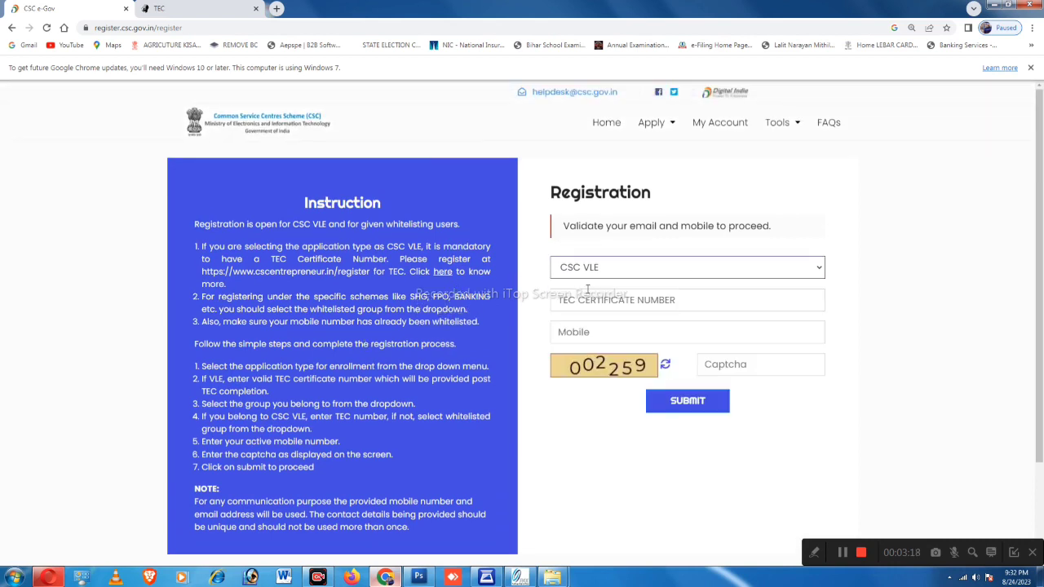
{"action": "left_click", "coordinate": [562, 307]}
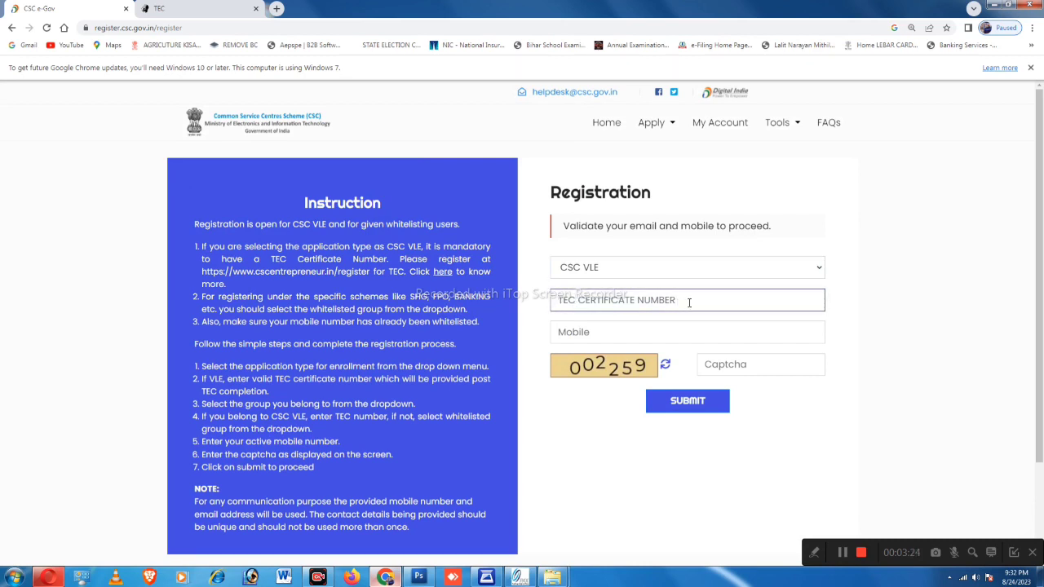
{"action": "left_click", "coordinate": [674, 334]}
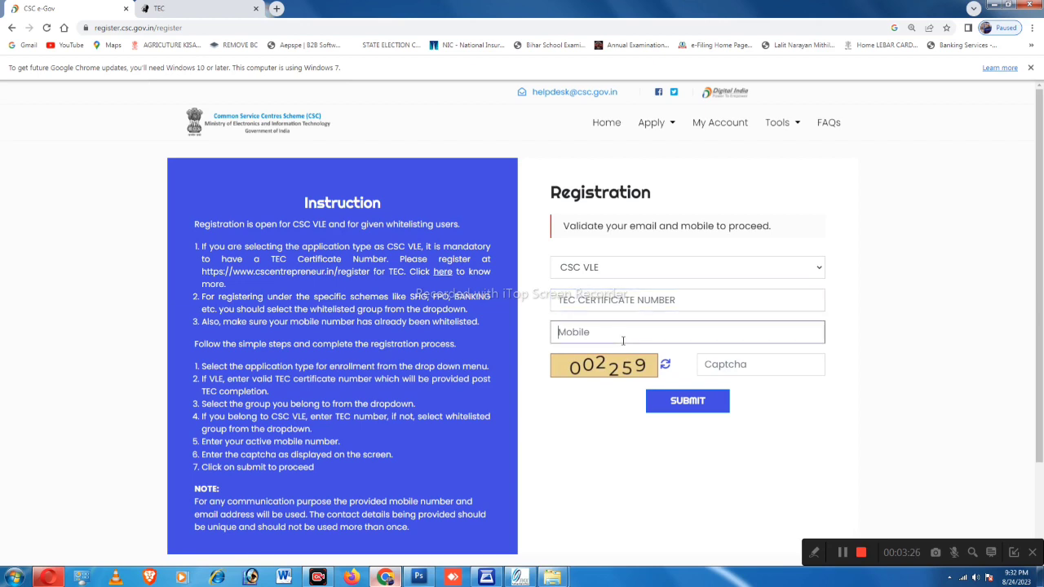
{"action": "left_click", "coordinate": [726, 363]}
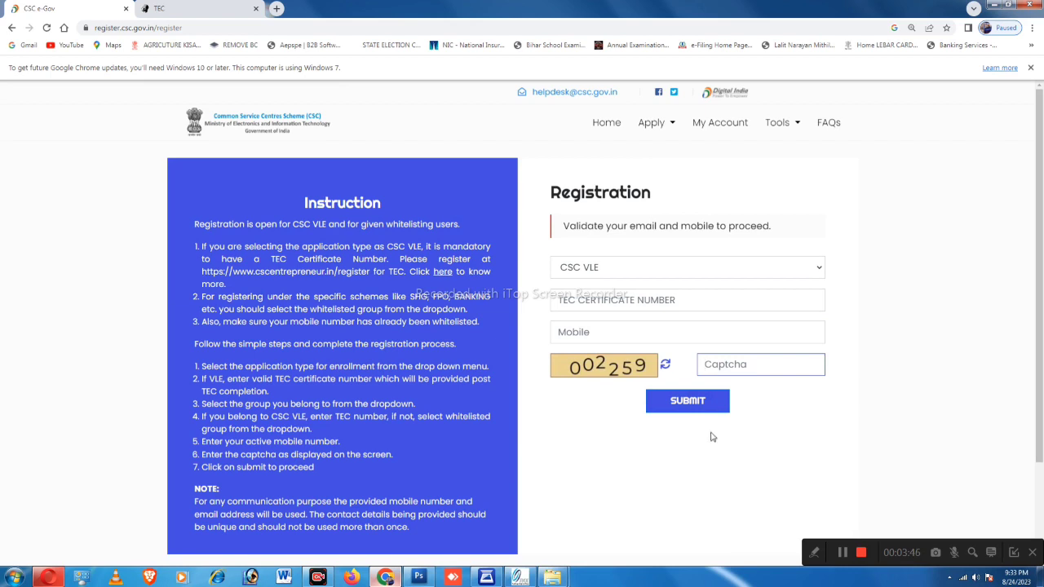
{"action": "scroll", "coordinate": [676, 425], "scroll_direction": "down", "scroll_amount": 1}
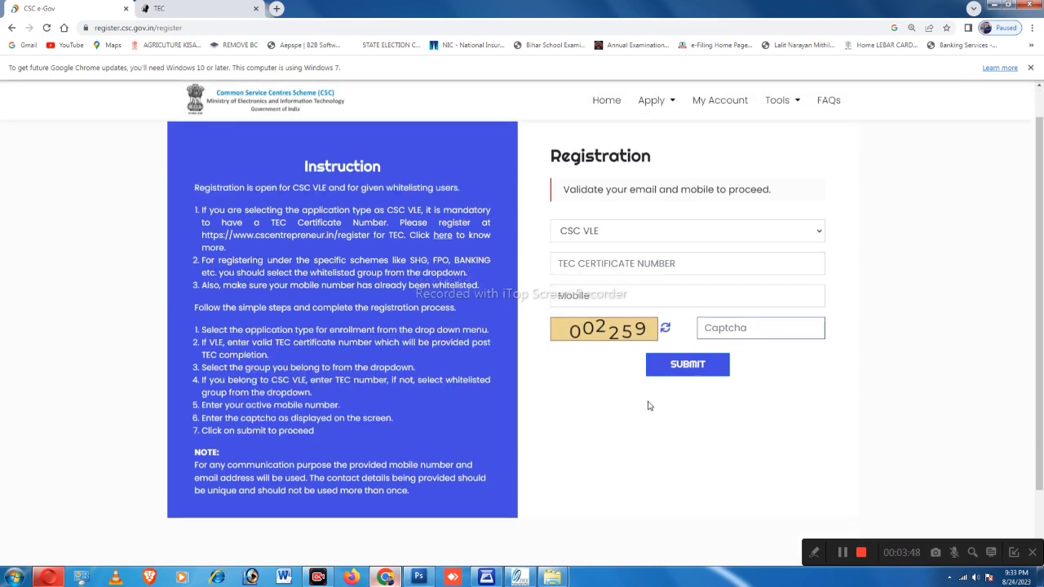